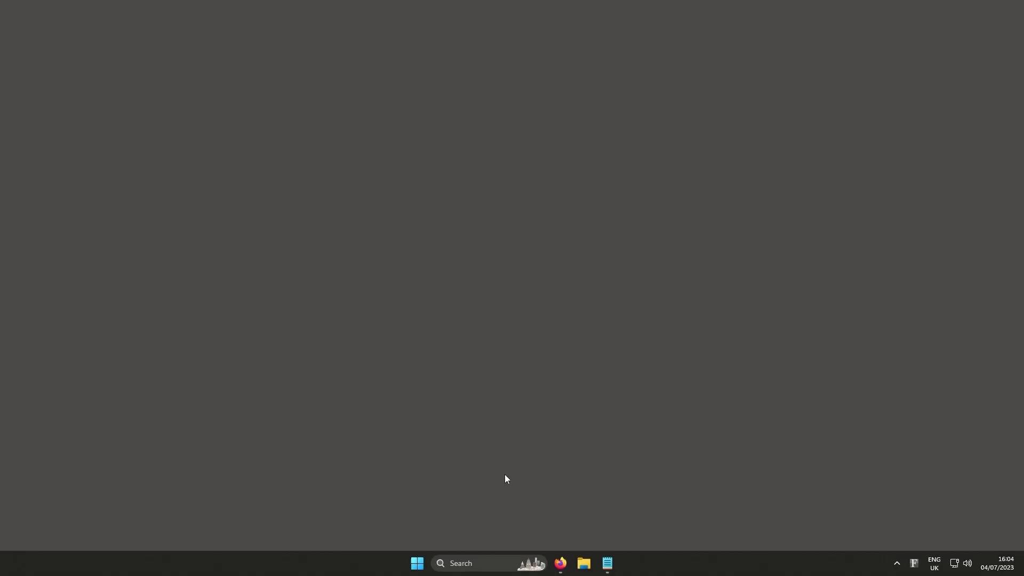
# Open Settings > System > Storage to view Local Disk (C:) used and free space
pyautogui.click(418, 565)
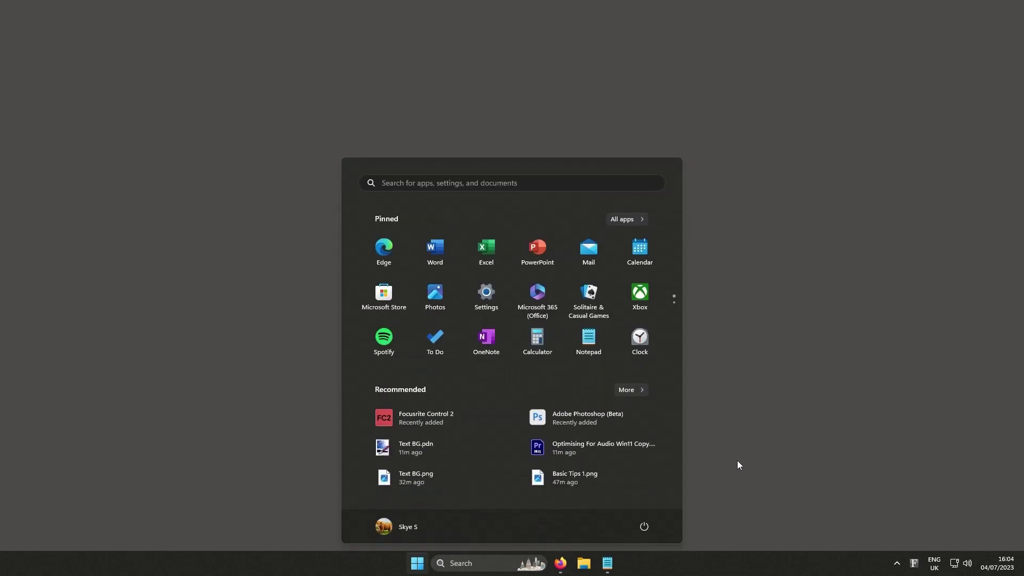
pyautogui.write('settings')
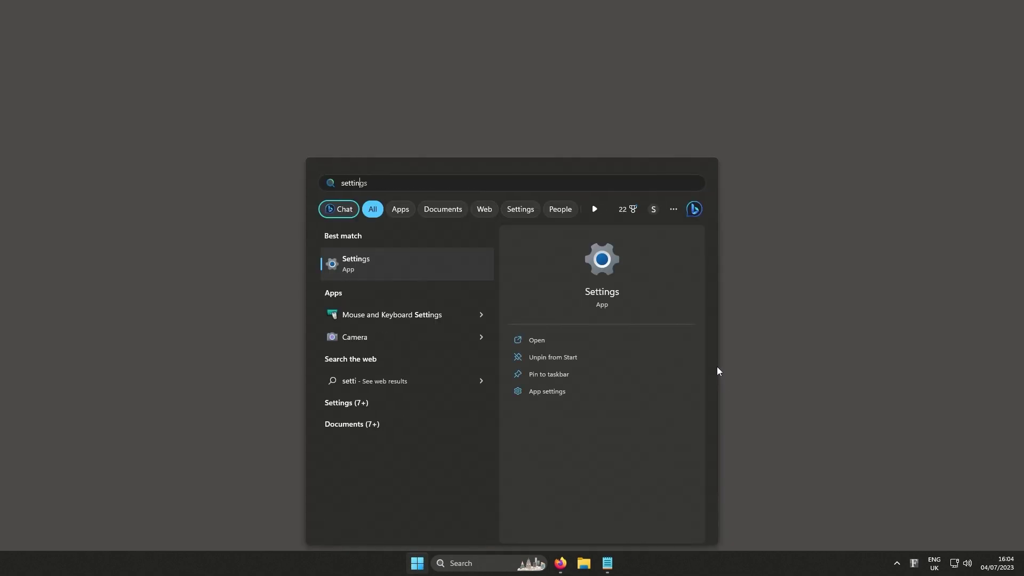
pyautogui.click(422, 272)
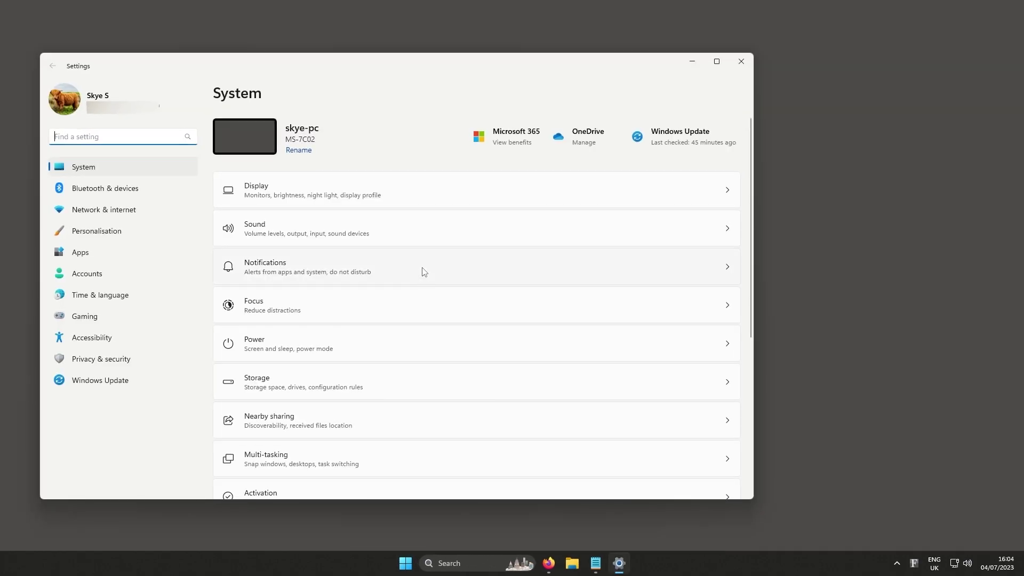
pyautogui.click(370, 385)
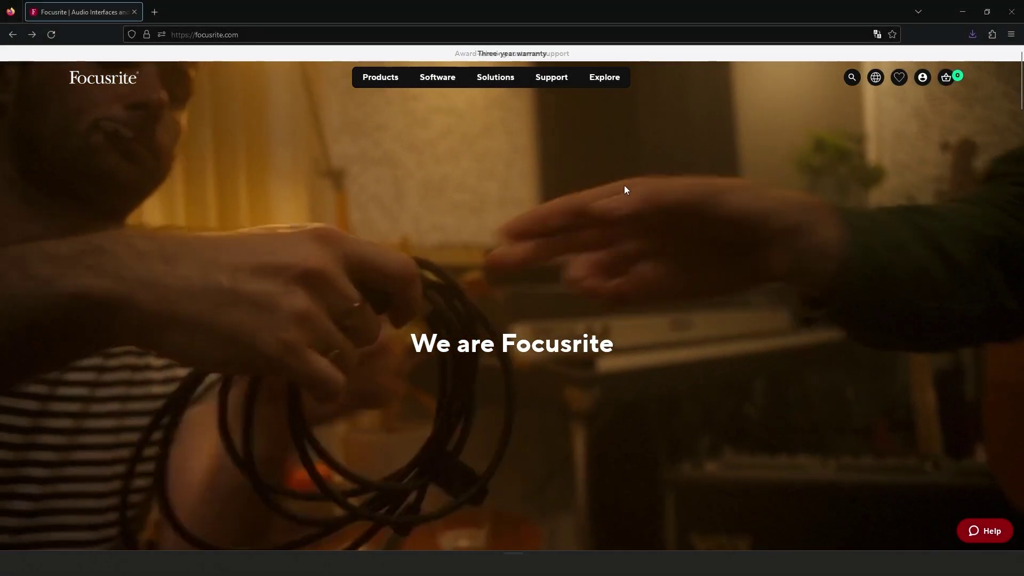
# Go from Focusrite Support > Downloads through Scarlett 3rd Generation to the Scarlett 2i2 downloads page
pyautogui.click(549, 80)
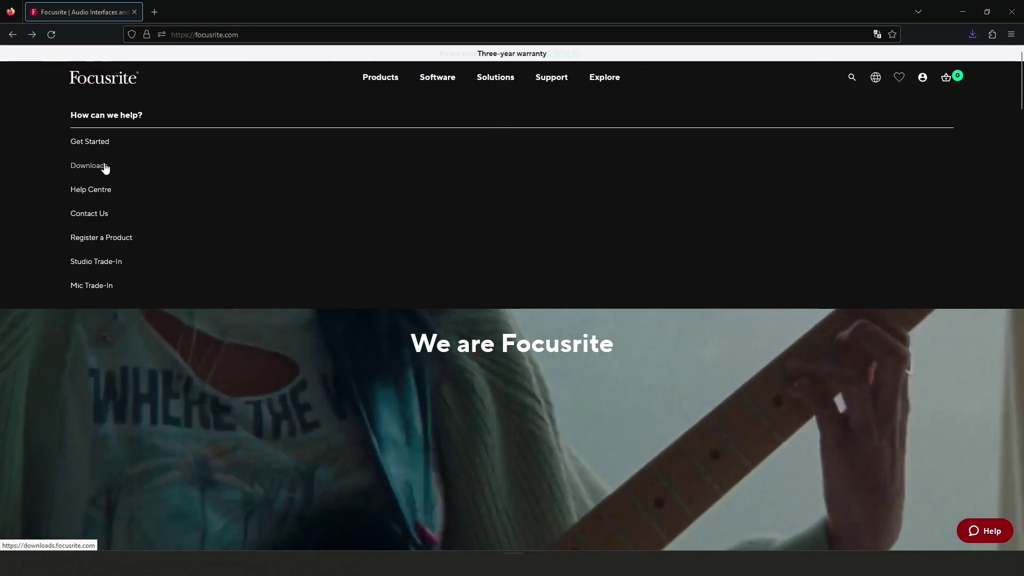
pyautogui.click(104, 167)
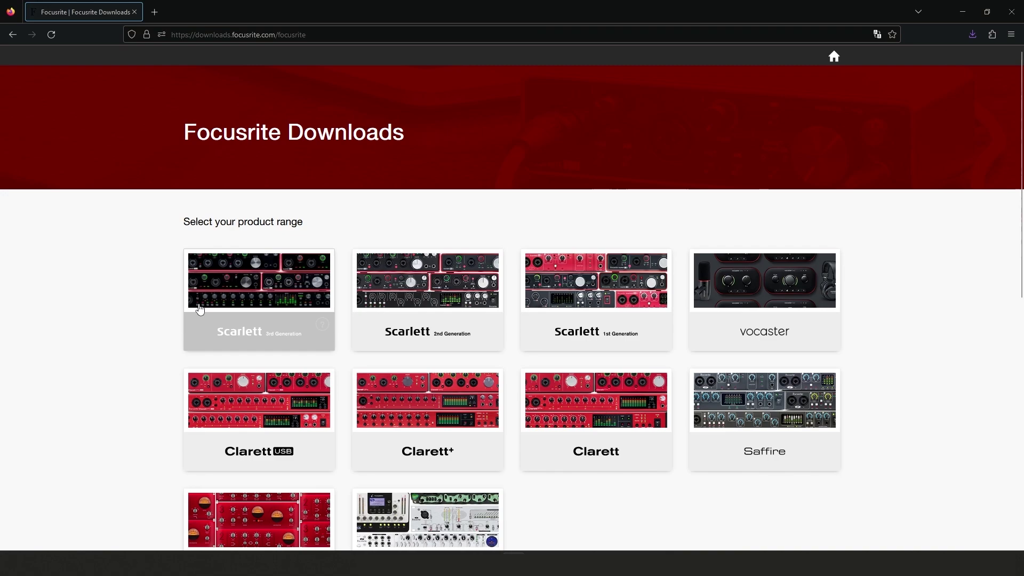
pyautogui.click(267, 313)
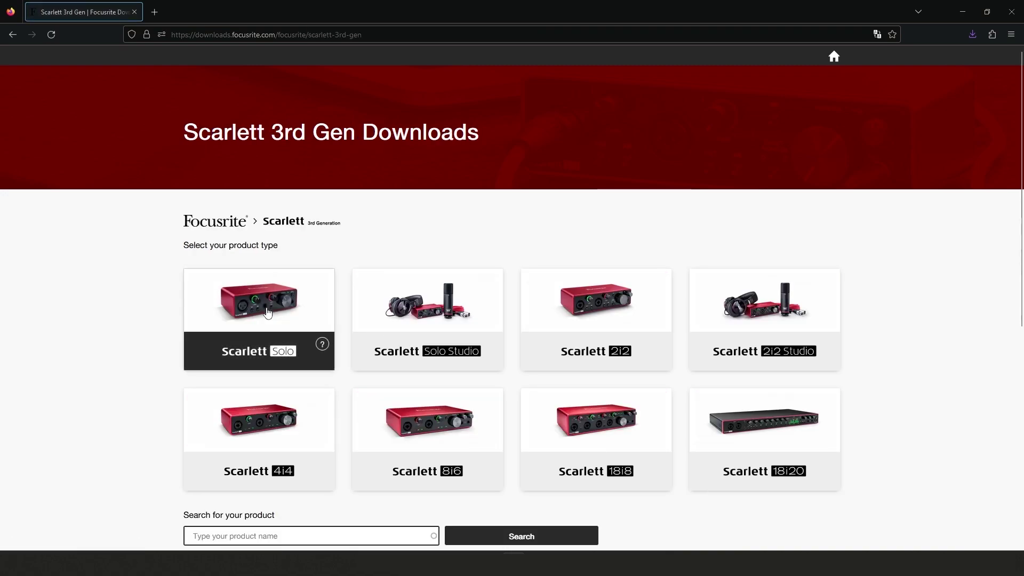
pyautogui.click(576, 330)
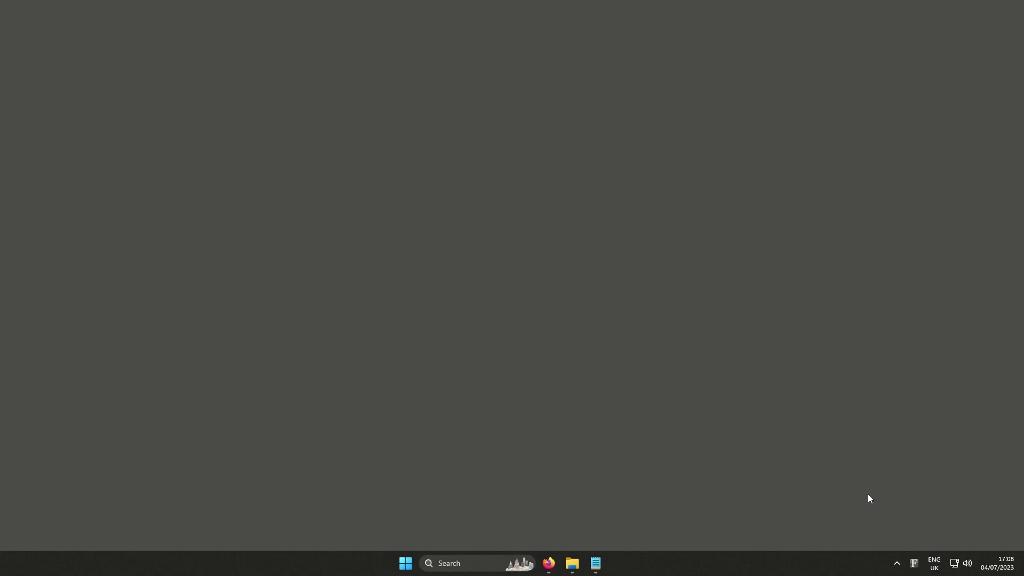
# Change the Scarlett 2i2 (3rd Gen) buffer size from 256 to 1024 in Focusrite Notifier
pyautogui.rightClick(914, 563)
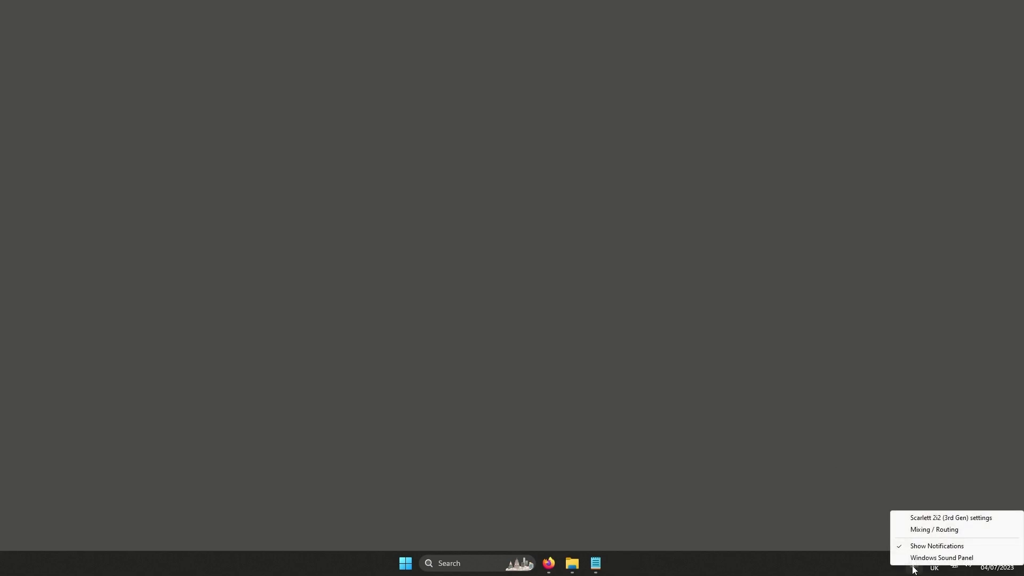
pyautogui.click(926, 518)
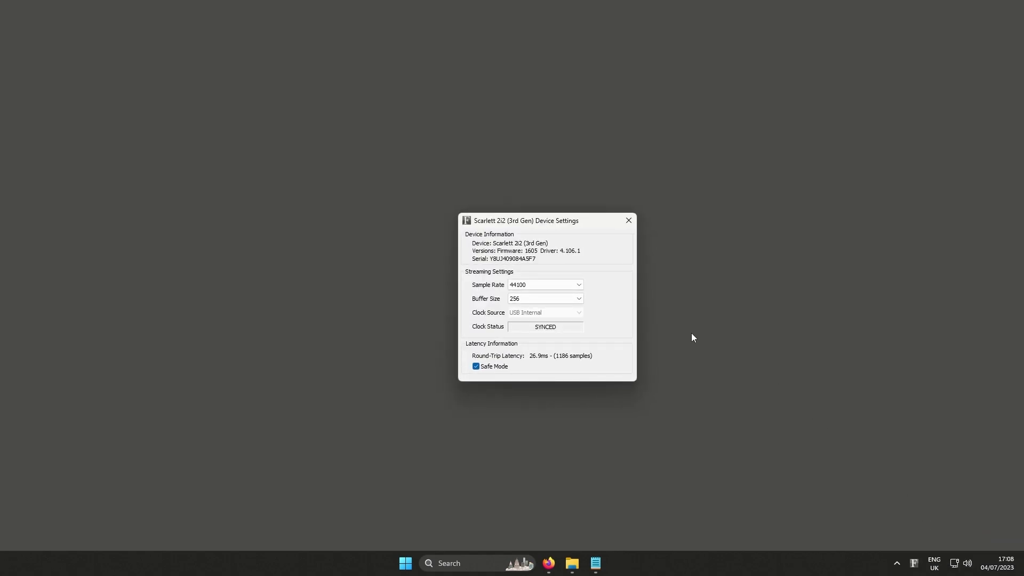
pyautogui.click(562, 302)
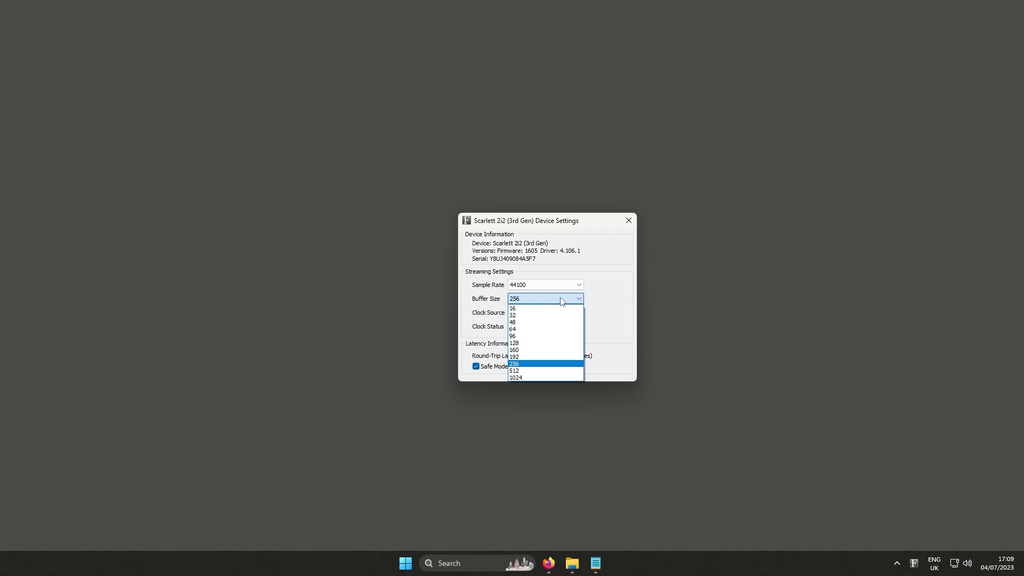
pyautogui.click(556, 378)
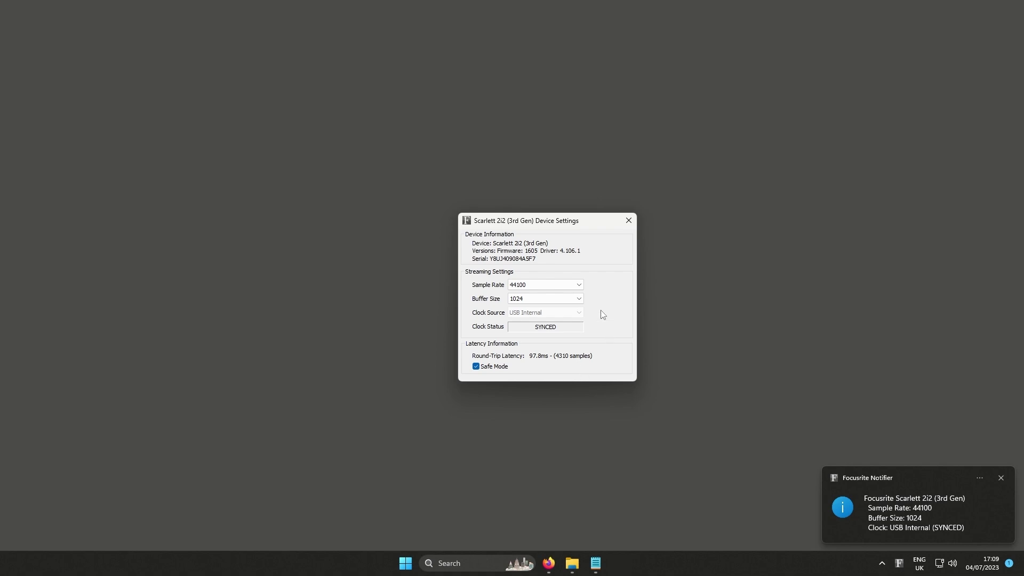
pyautogui.click(571, 298)
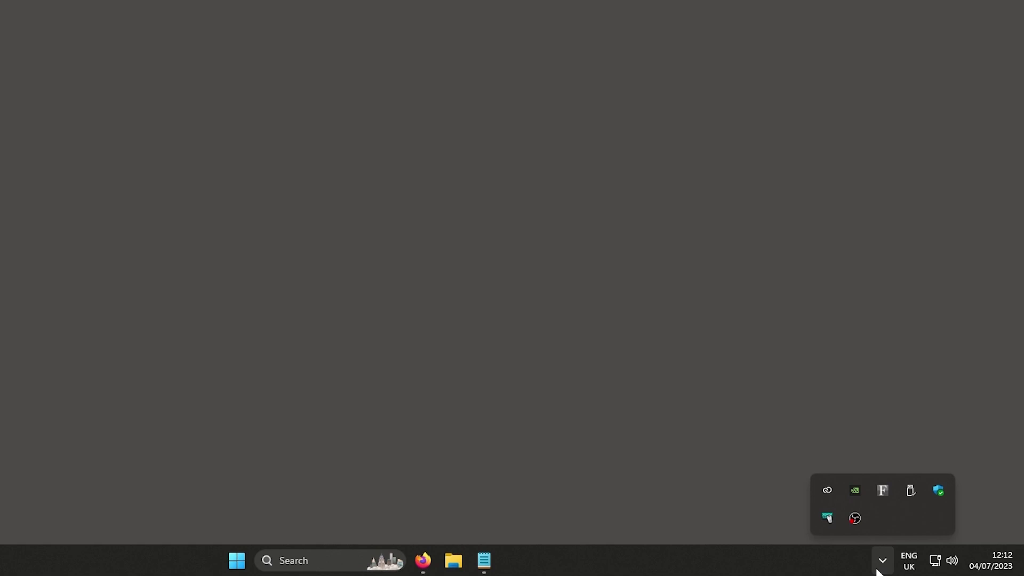
# Drag the Focusrite 'F' icon from the hidden-icons flyout onto the visible taskbar tray
pyautogui.moveTo(883, 491); pyautogui.dragTo(828, 500)
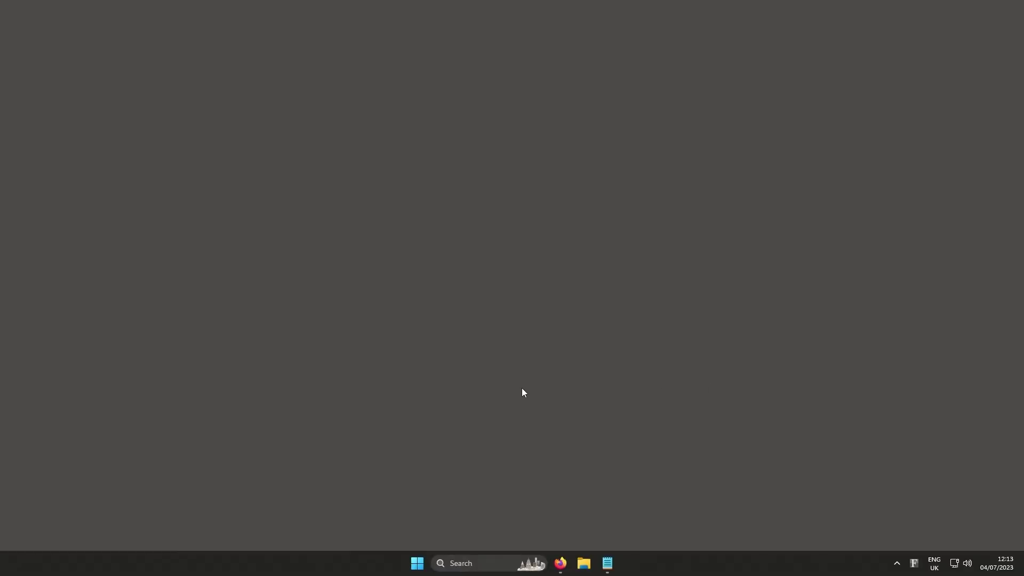
# In Control Panel's Sound dialog, keep the Sound Scheme at 'No Sounds' and confirm with OK
pyautogui.click(417, 564)
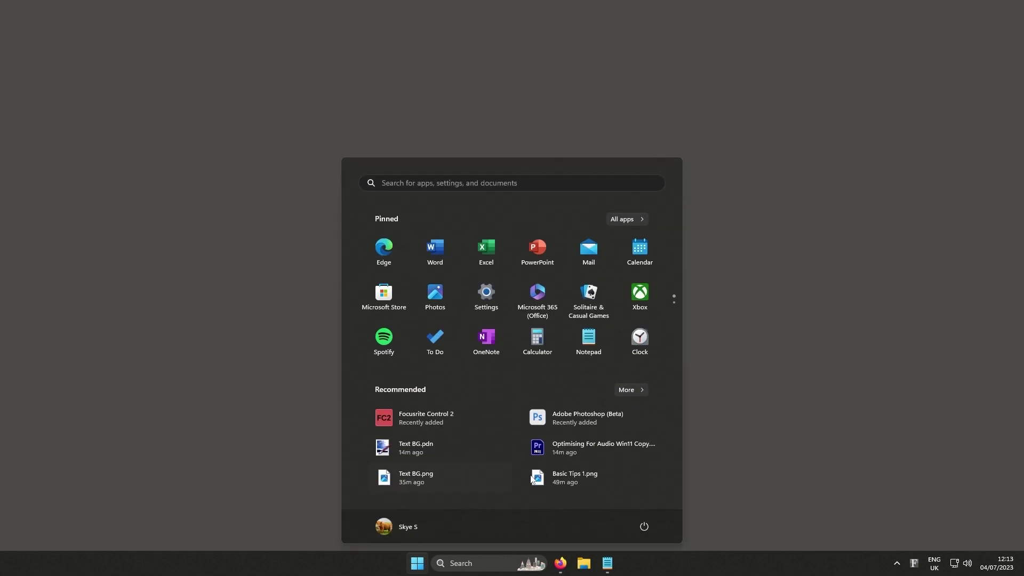
pyautogui.write('control')
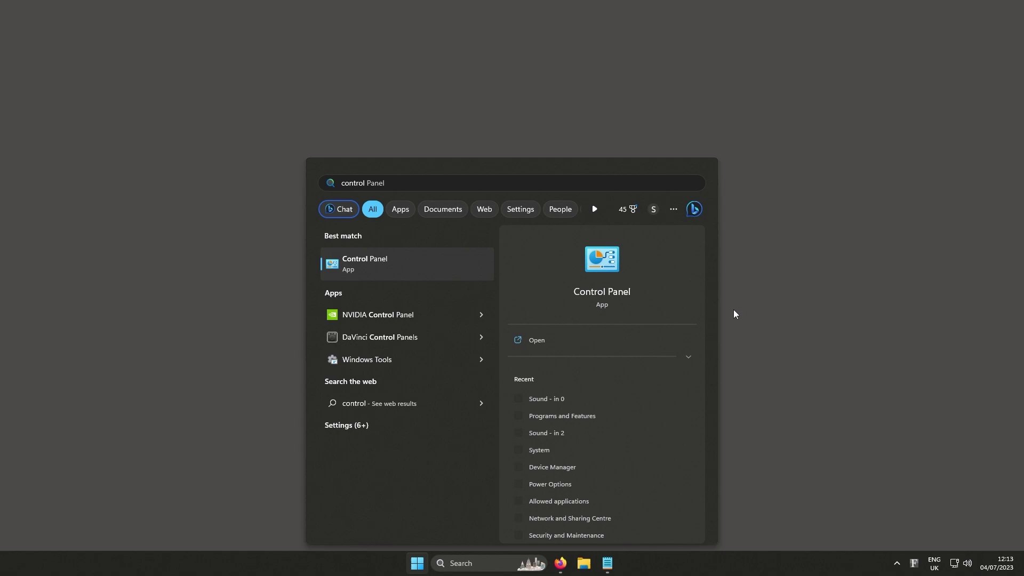
pyautogui.click(446, 274)
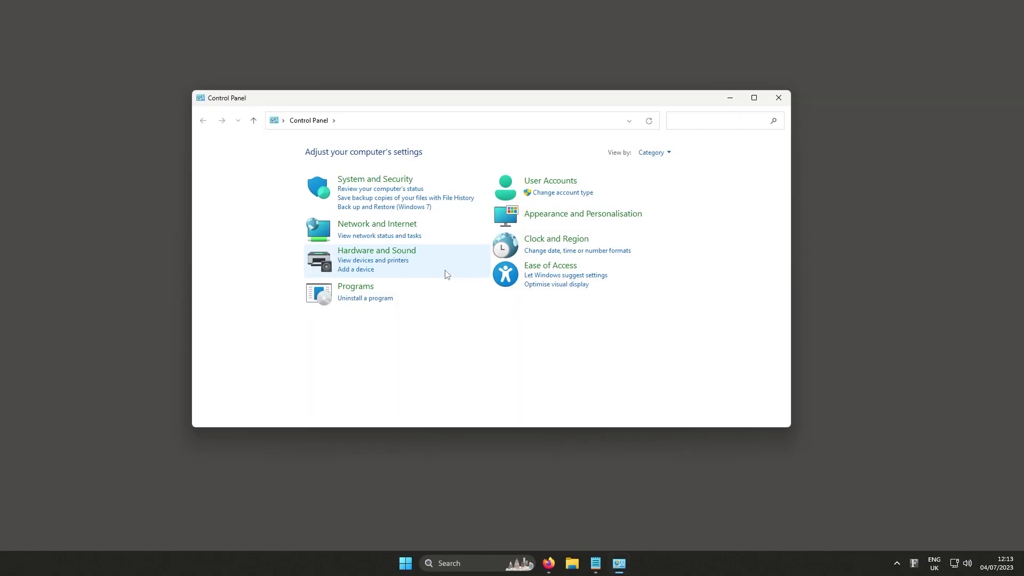
pyautogui.click(392, 256)
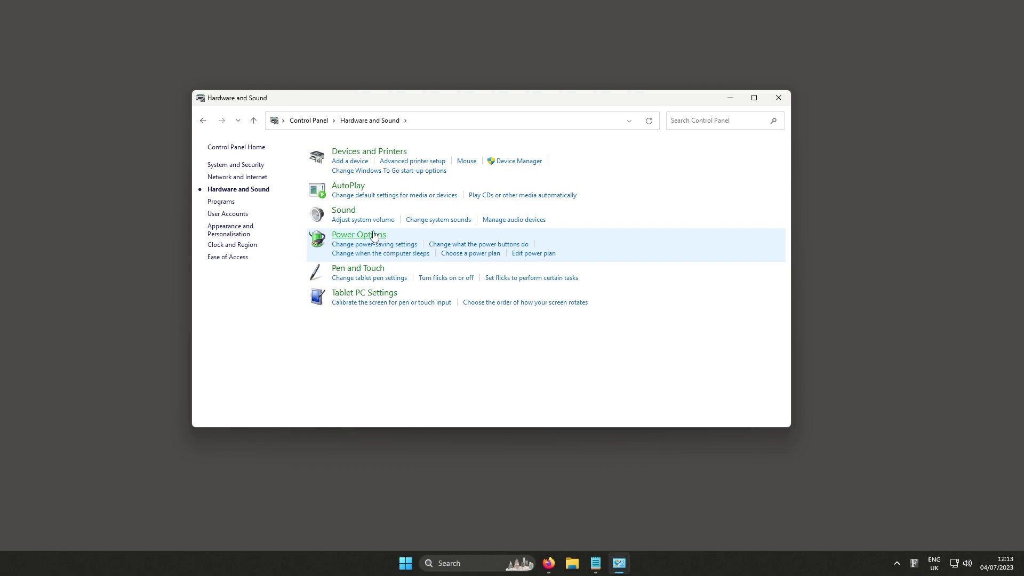
pyautogui.click(347, 211)
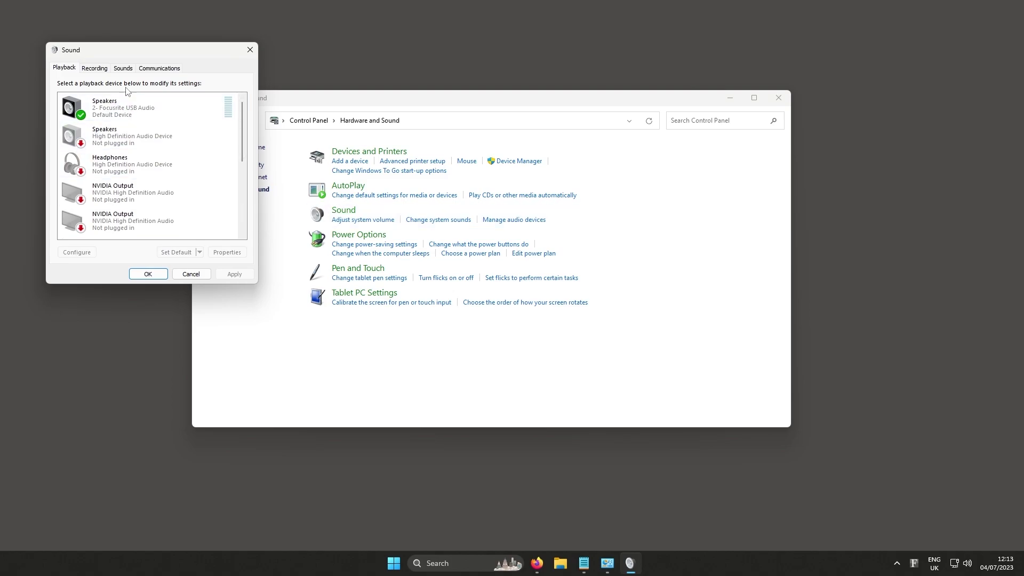
pyautogui.click(124, 69)
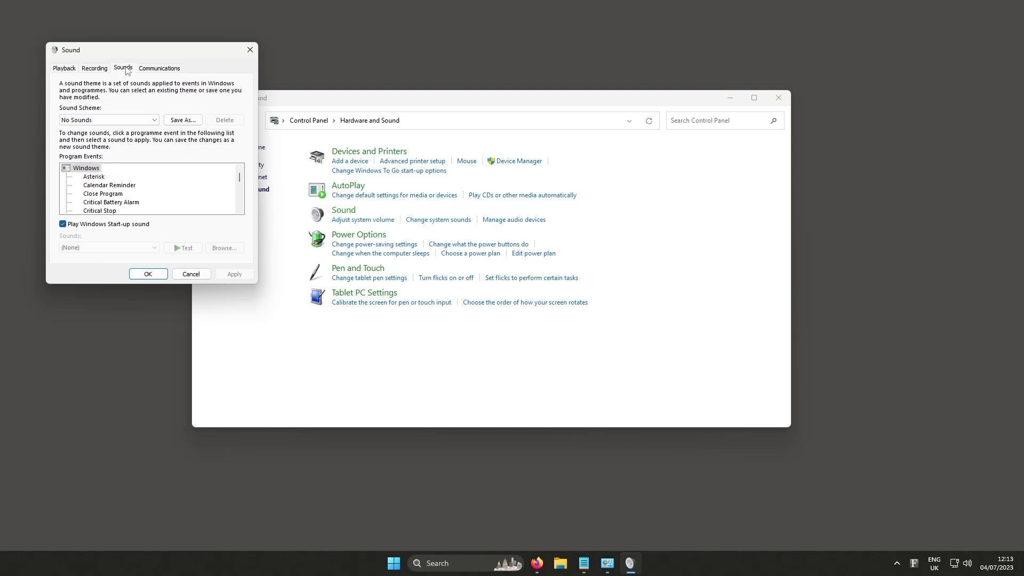
pyautogui.click(118, 121)
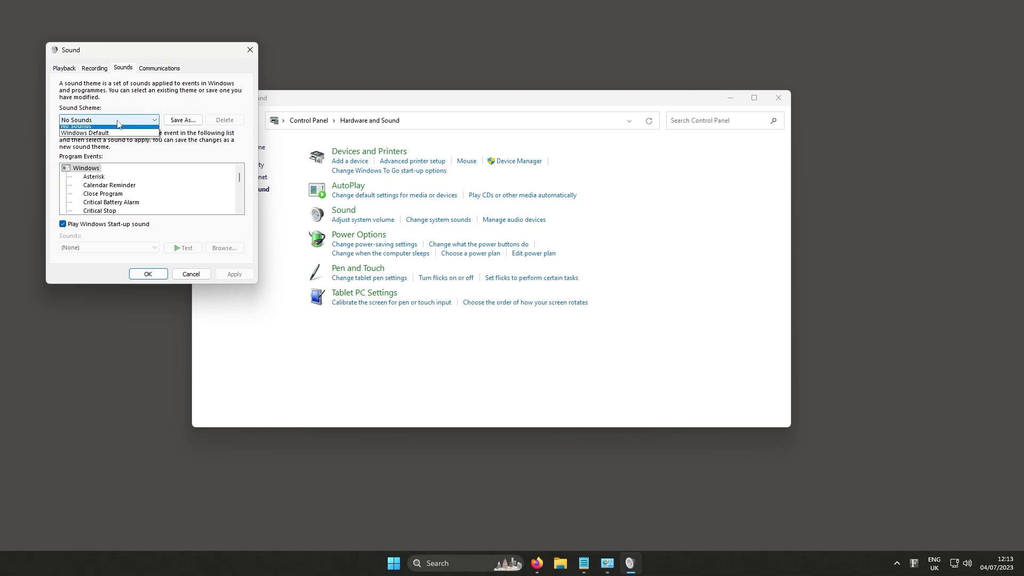
pyautogui.click(116, 138)
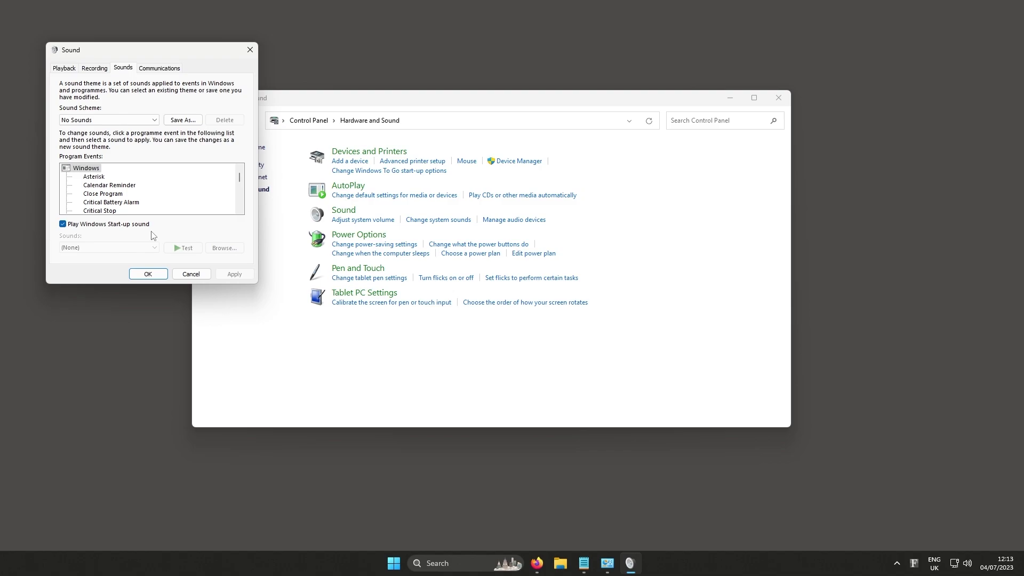
pyautogui.click(148, 274)
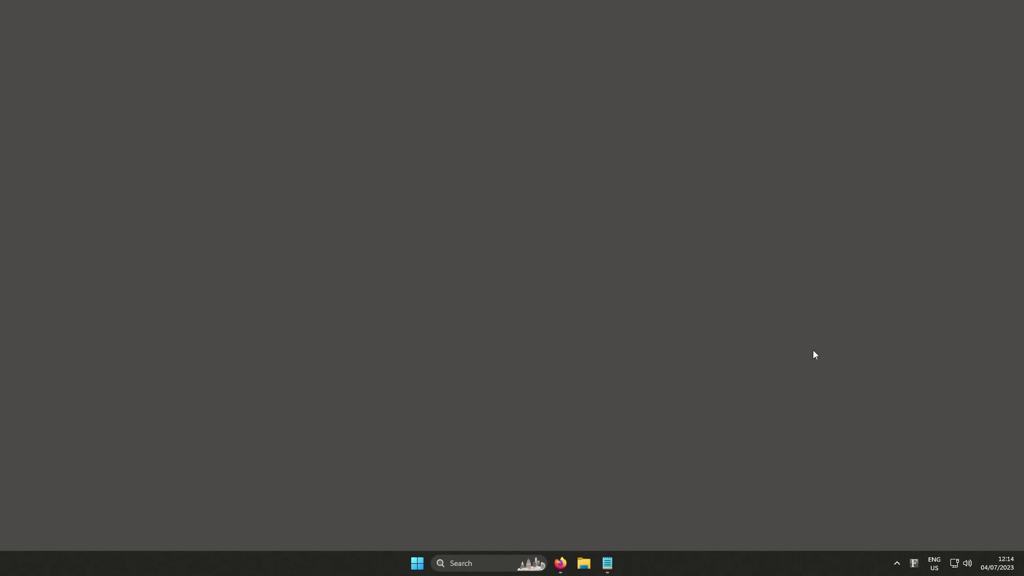
# In Task Manager's Start-up apps, sorted by start-up impact, disable Cortana
pyautogui.press('super')
pyautogui.write('task')
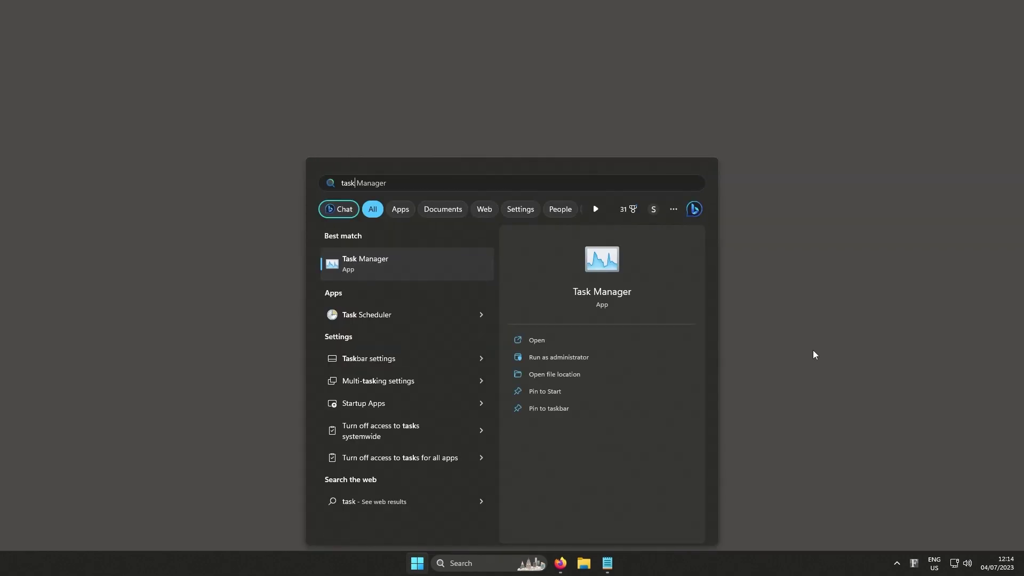
pyautogui.click(424, 269)
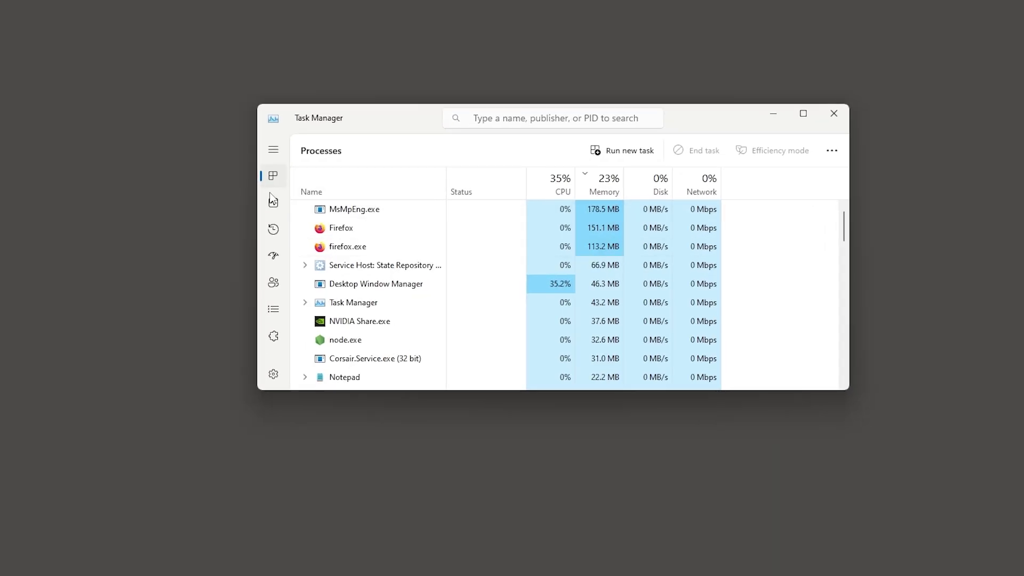
pyautogui.click(272, 261)
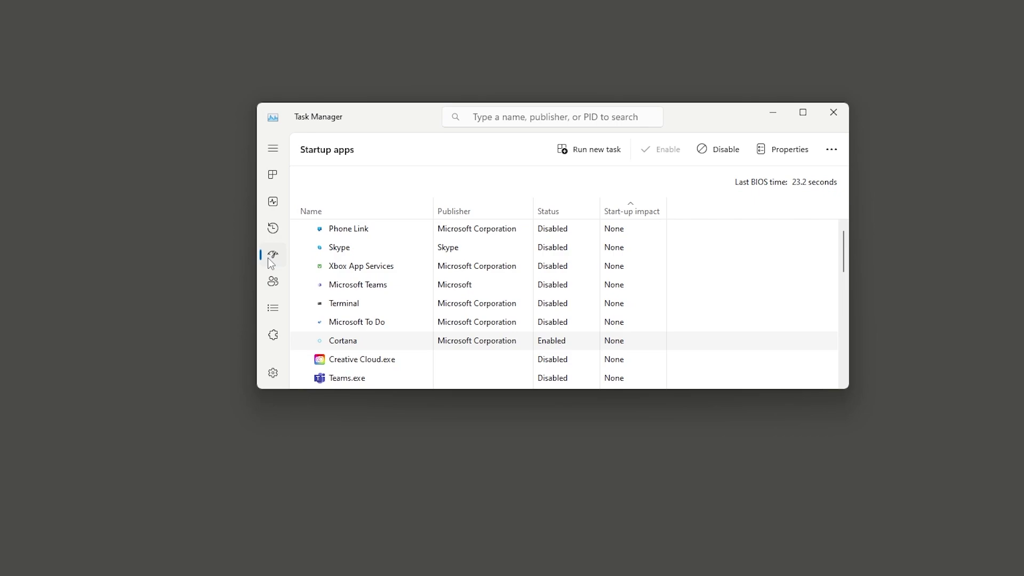
pyautogui.click(655, 213)
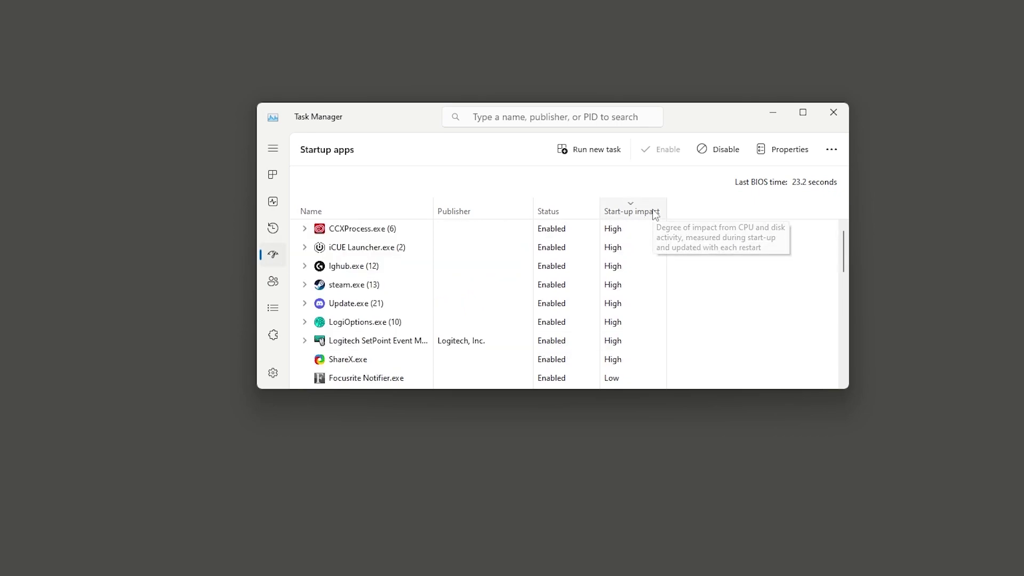
pyautogui.click(655, 214)
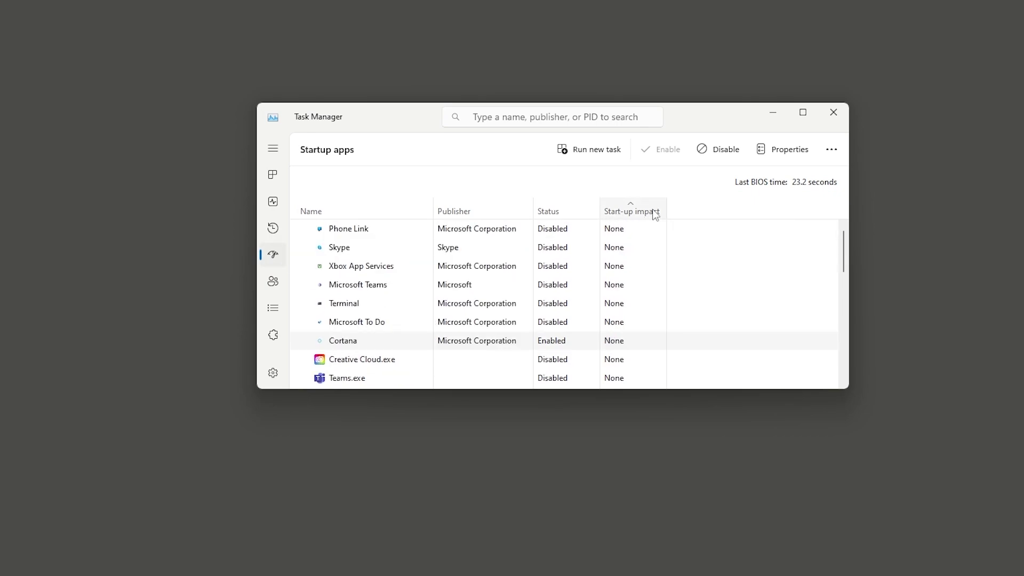
pyautogui.rightClick(469, 345)
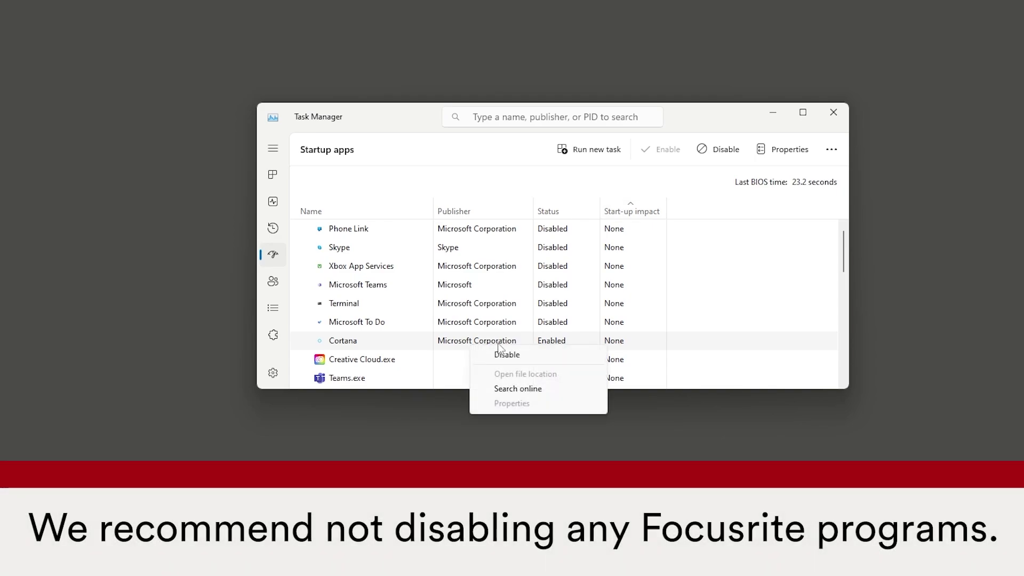
pyautogui.click(547, 354)
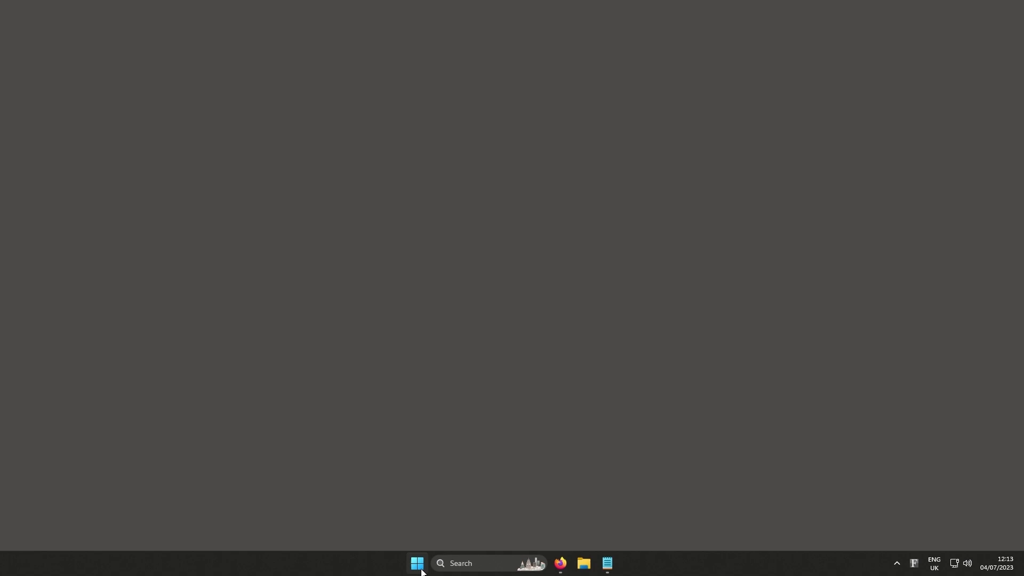
# Open the advanced power settings of the Audio Workstation plan via Choose a power plan
pyautogui.press('super')
pyautogui.write('cho')
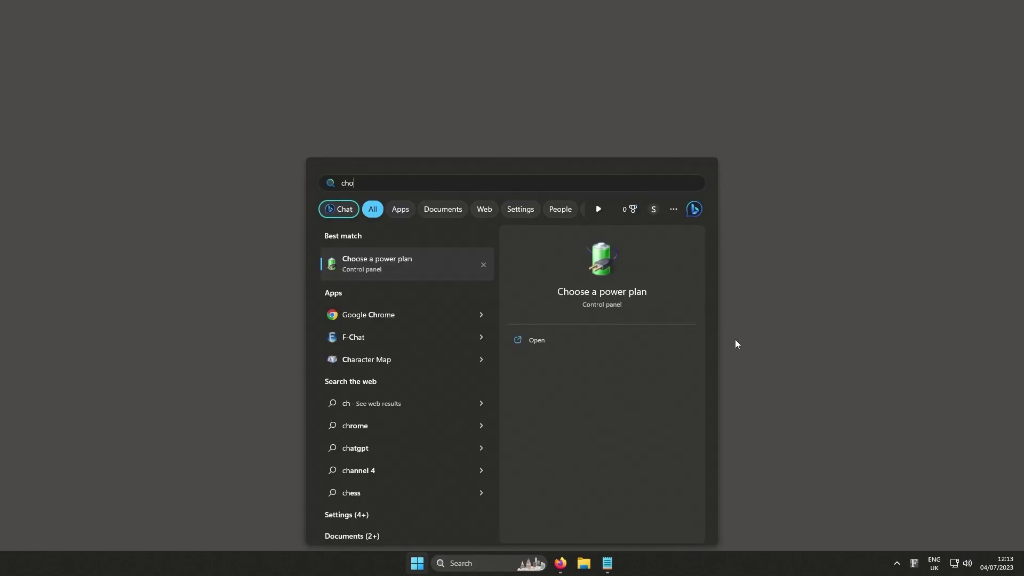
pyautogui.write('ose a')
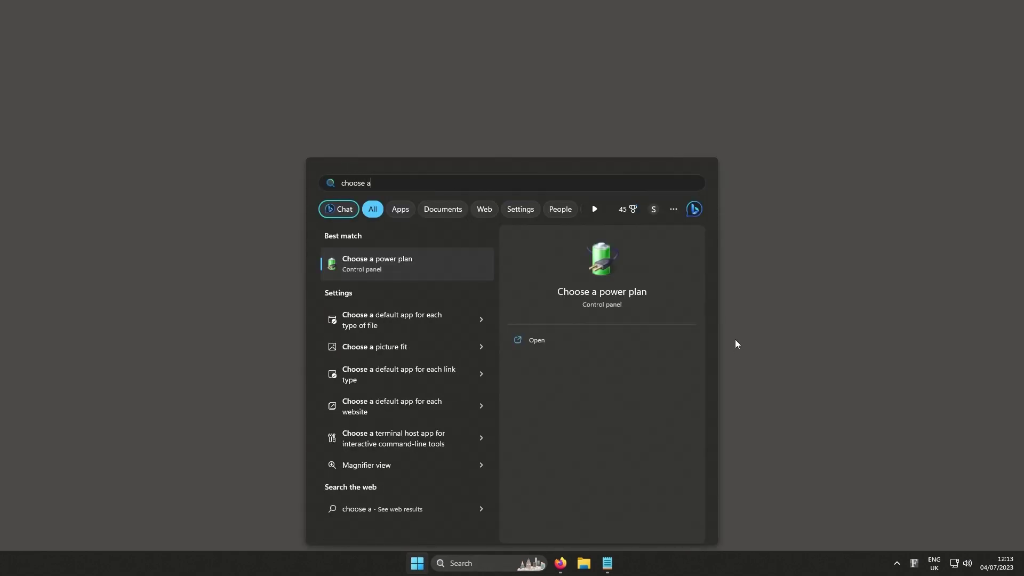
pyautogui.click(428, 262)
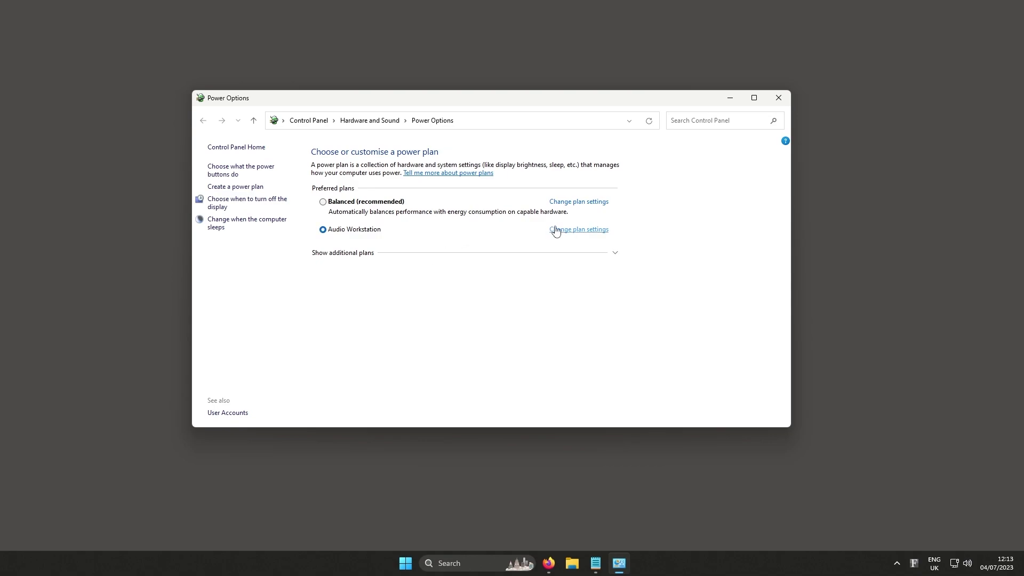
pyautogui.click(575, 230)
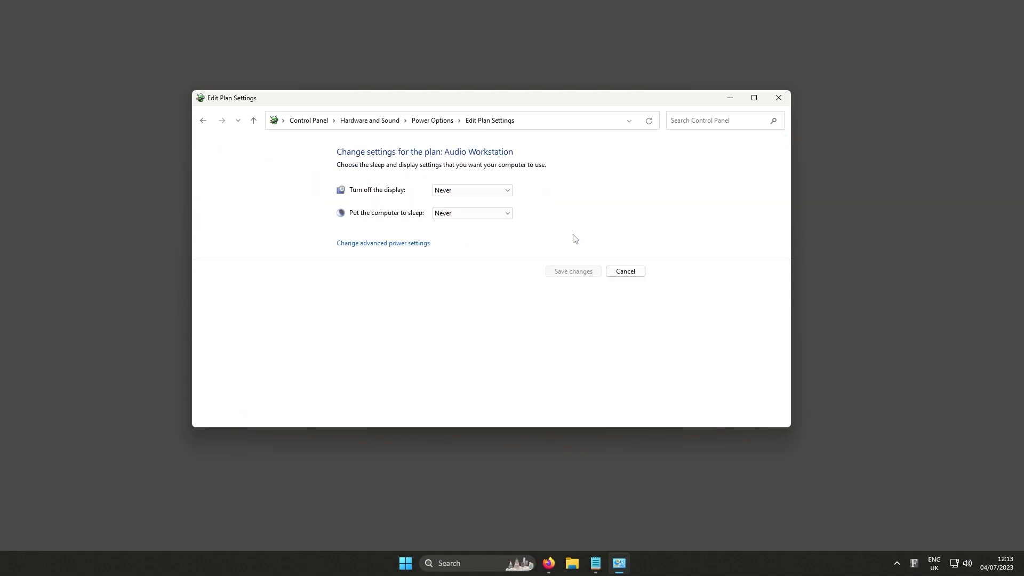
pyautogui.click(401, 245)
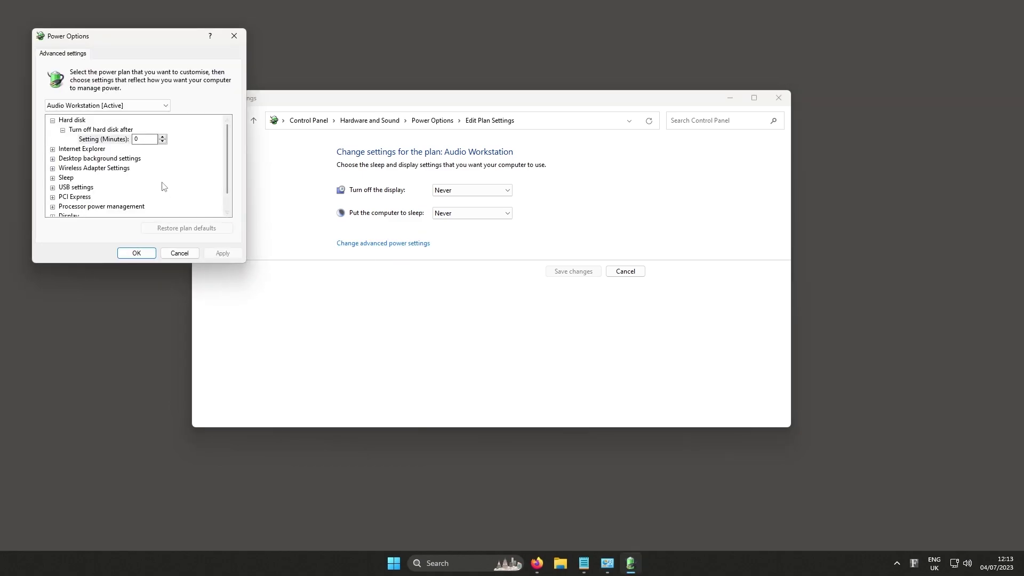
# Under USB settings, keep USB selective suspend set to Disabled
pyautogui.scroll(-1, 163, 186)
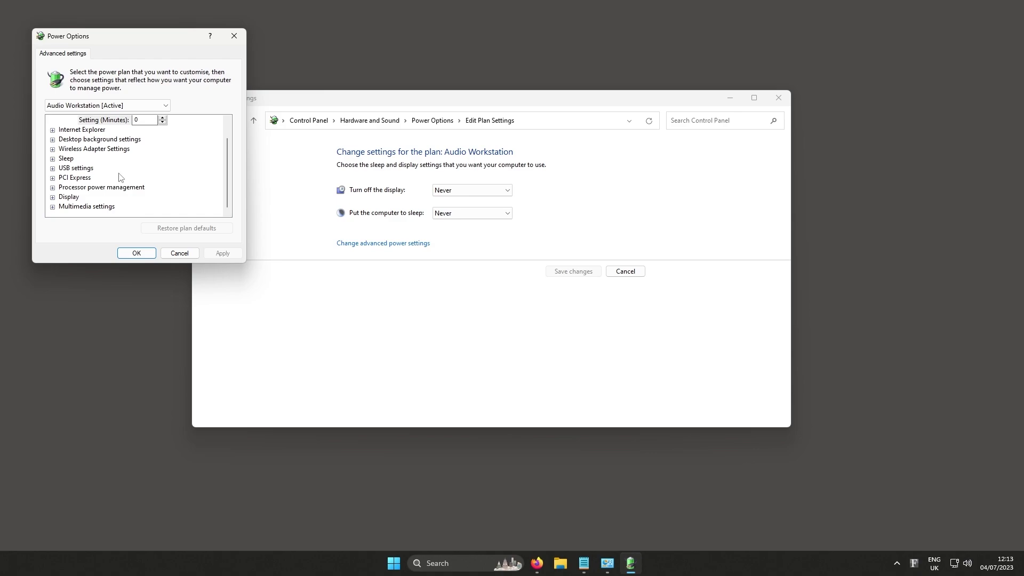
pyautogui.click(52, 170)
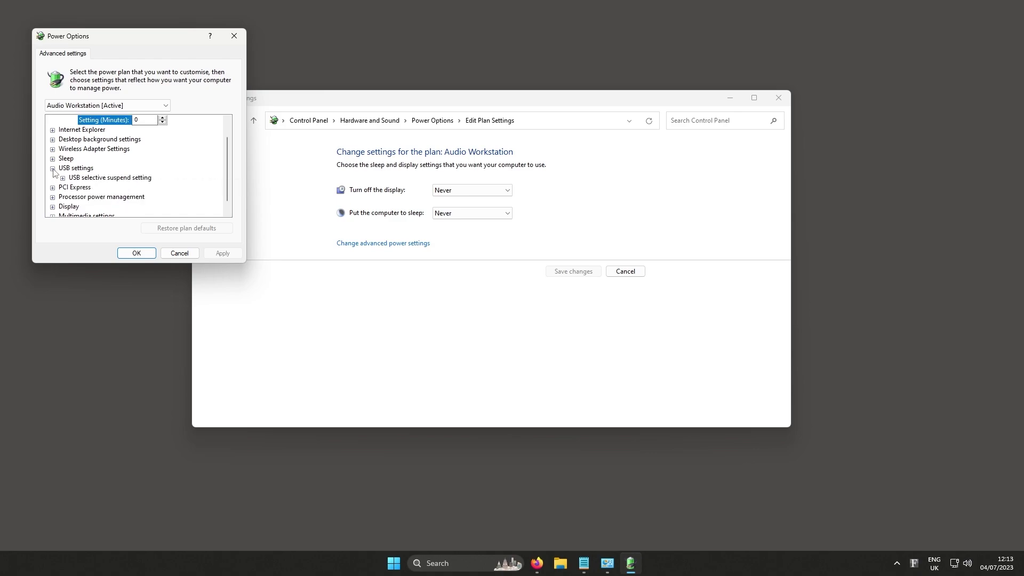
pyautogui.click(62, 177)
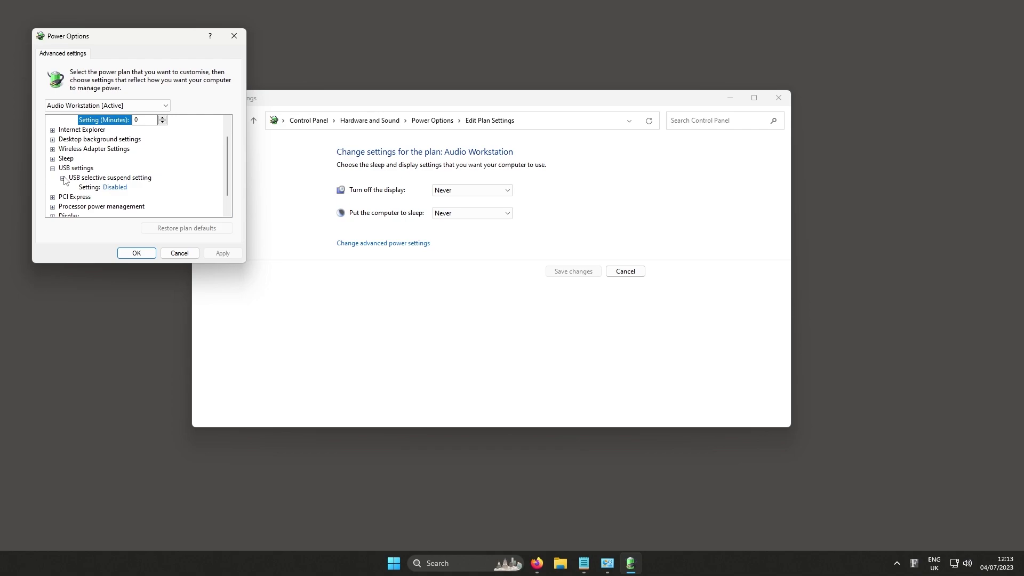
pyautogui.click(115, 189)
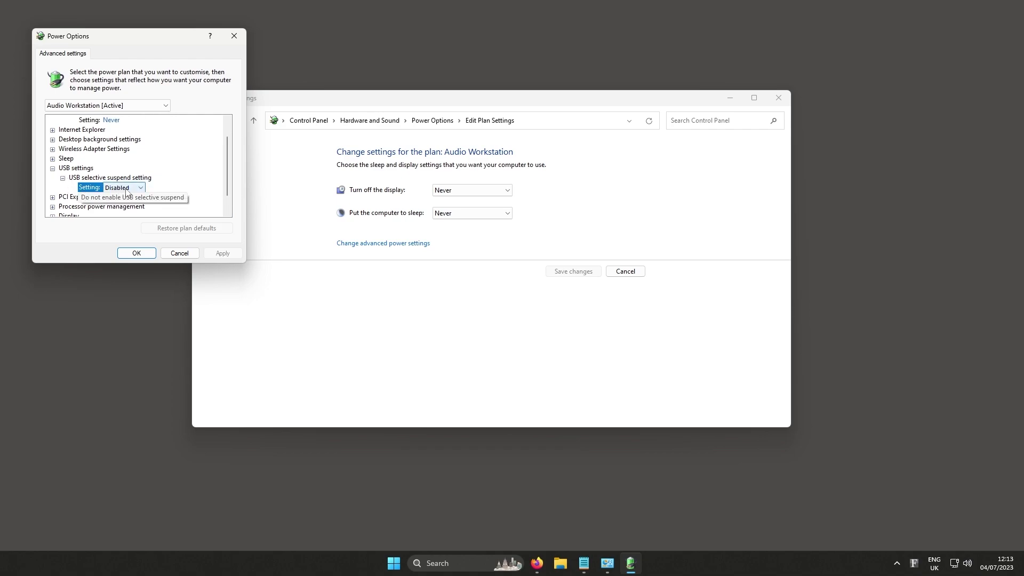
pyautogui.click(126, 189)
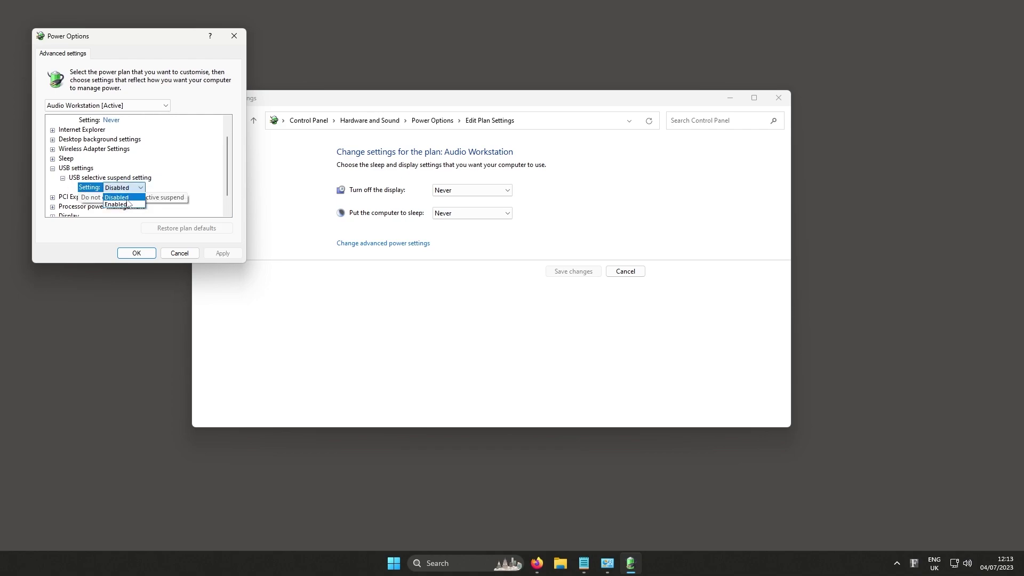
pyautogui.click(127, 197)
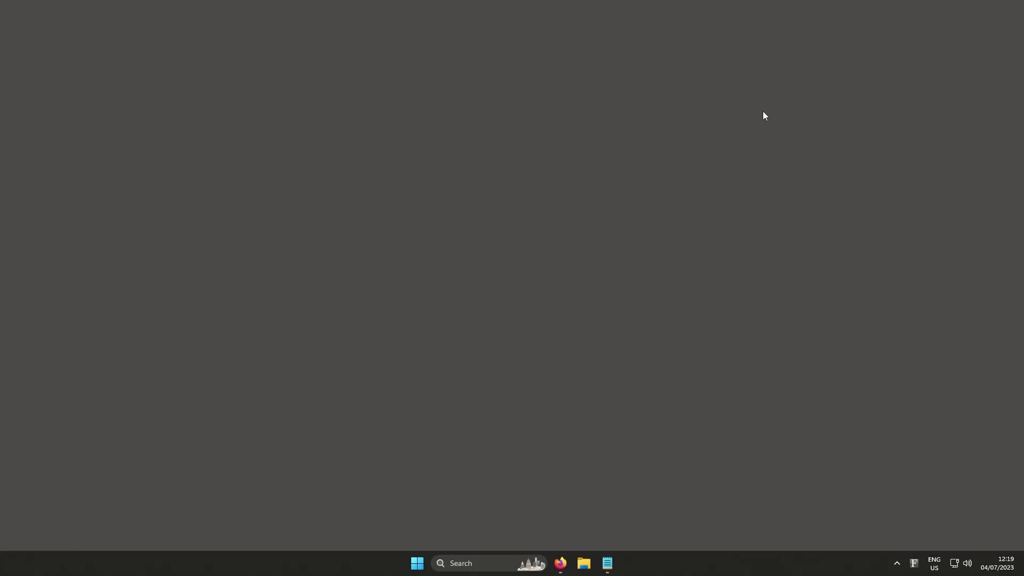
# Start a new power plan based on High performance and name it 'Audio Workstation'
pyautogui.press('super')
pyautogui.write('choose')
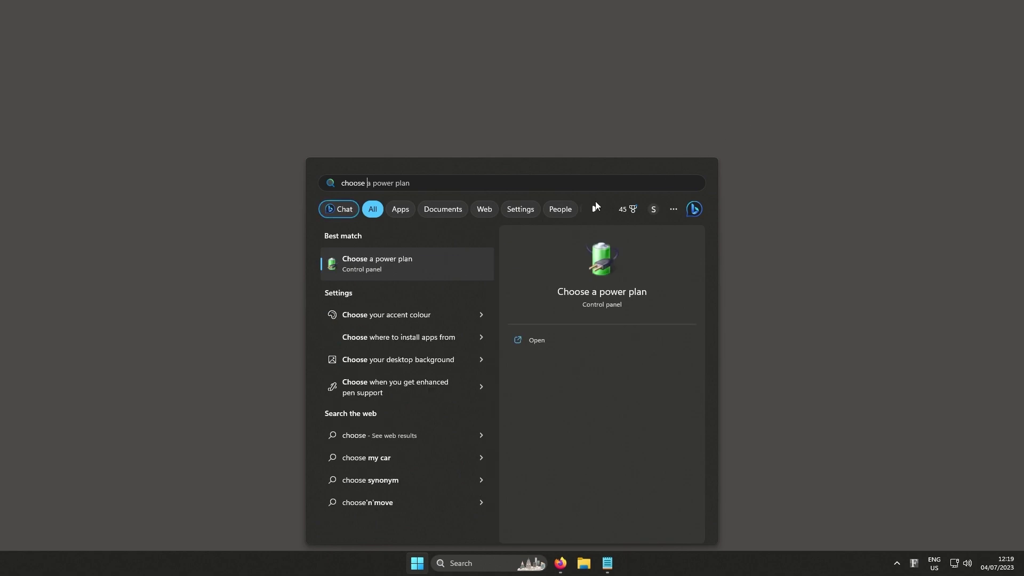
pyautogui.click(408, 270)
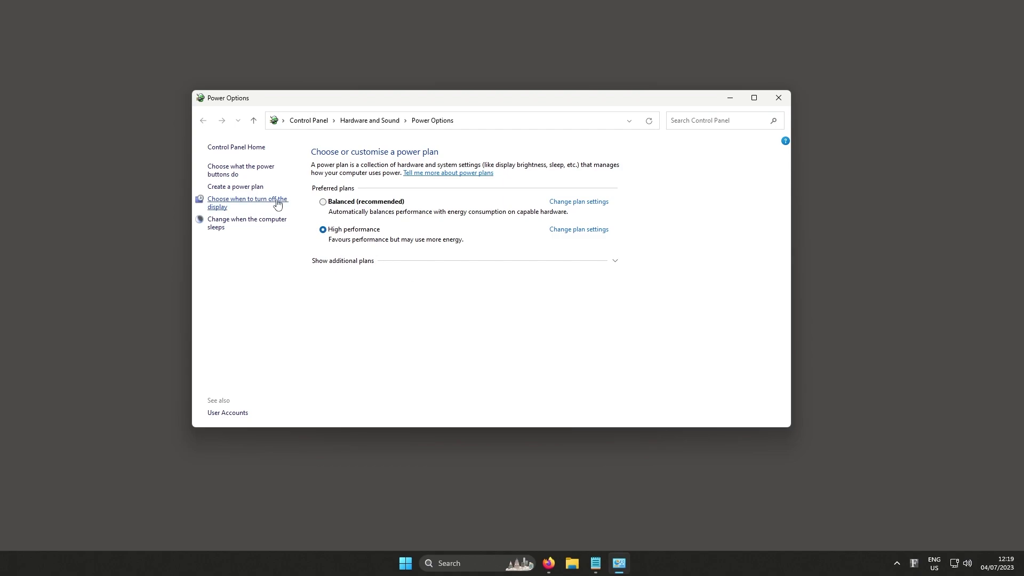
pyautogui.click(260, 192)
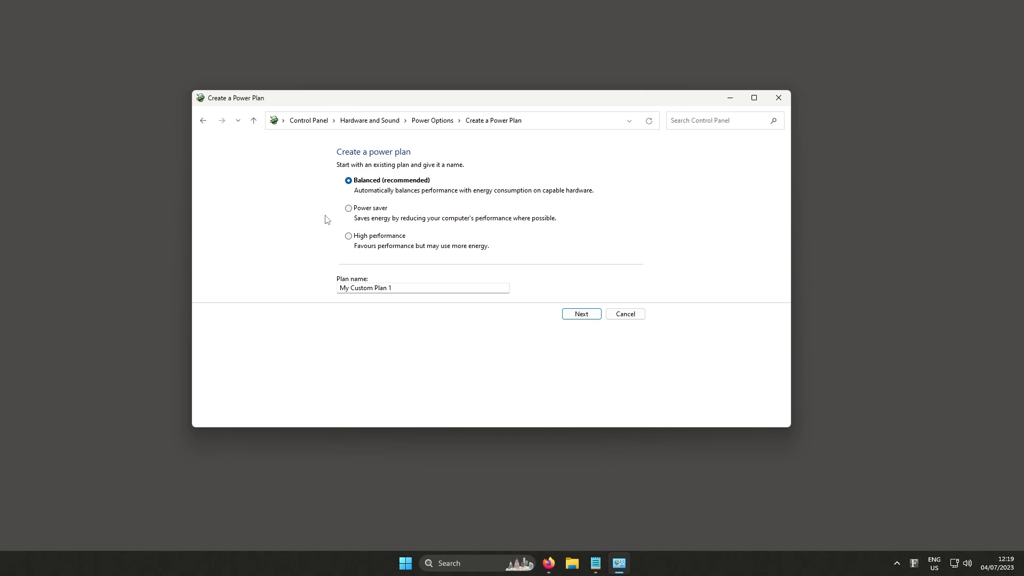
pyautogui.click(374, 237)
pyautogui.moveTo(393, 288)
pyautogui.mouseDown()
pyautogui.moveTo(352, 288)
pyautogui.moveTo(402, 286)
pyautogui.mouseUp()
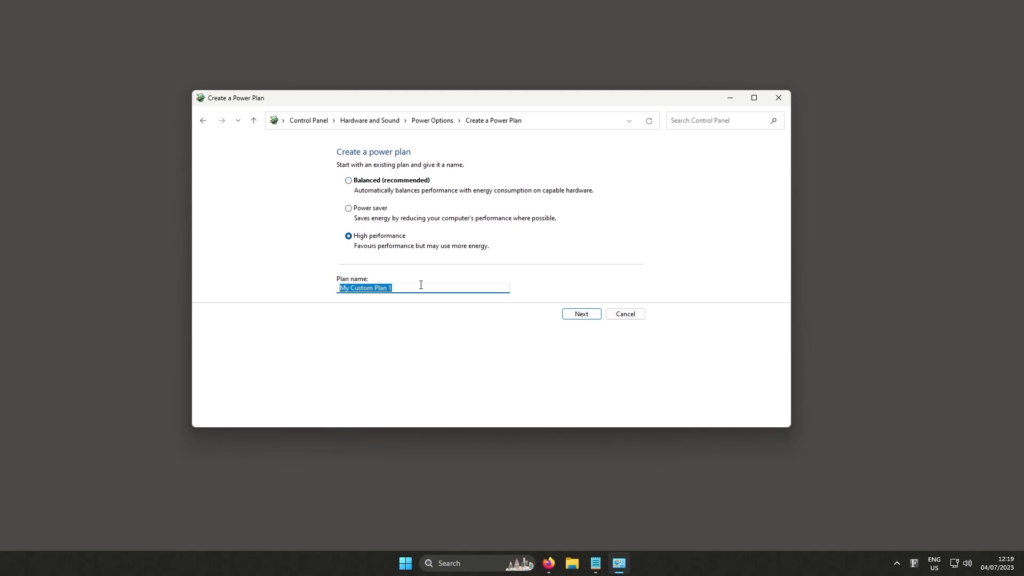
pyautogui.write('Audio Workstation')
# Keep display turn-off and sleep at Never and create the Audio Workstation plan
pyautogui.click(585, 316)
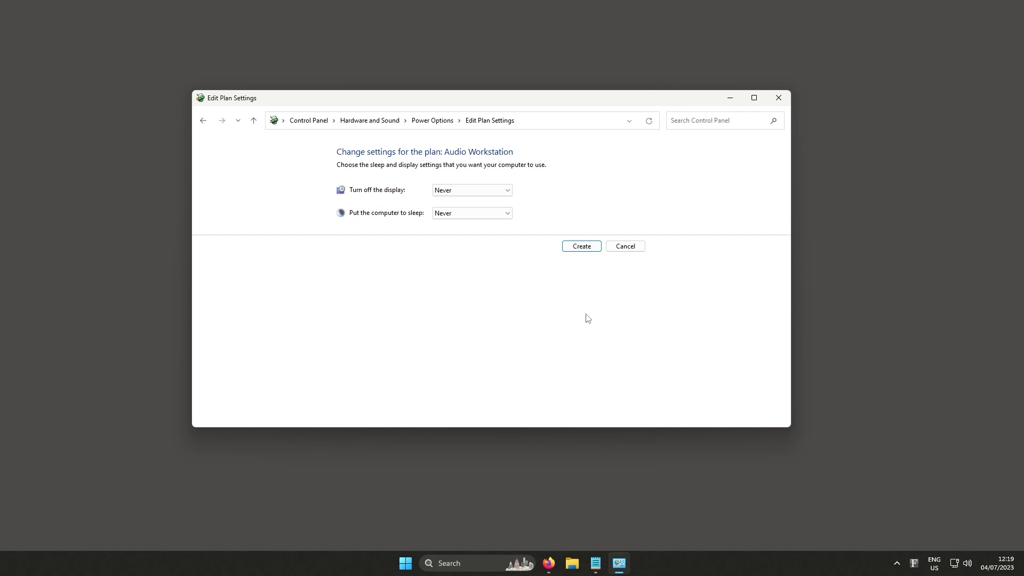
pyautogui.click(497, 192)
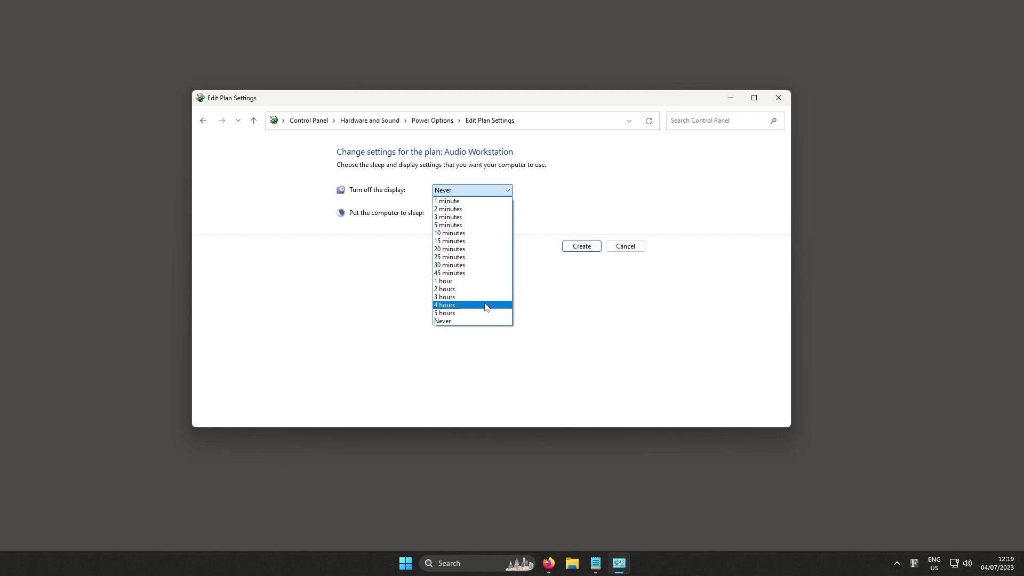
pyautogui.click(483, 323)
pyautogui.click(478, 215)
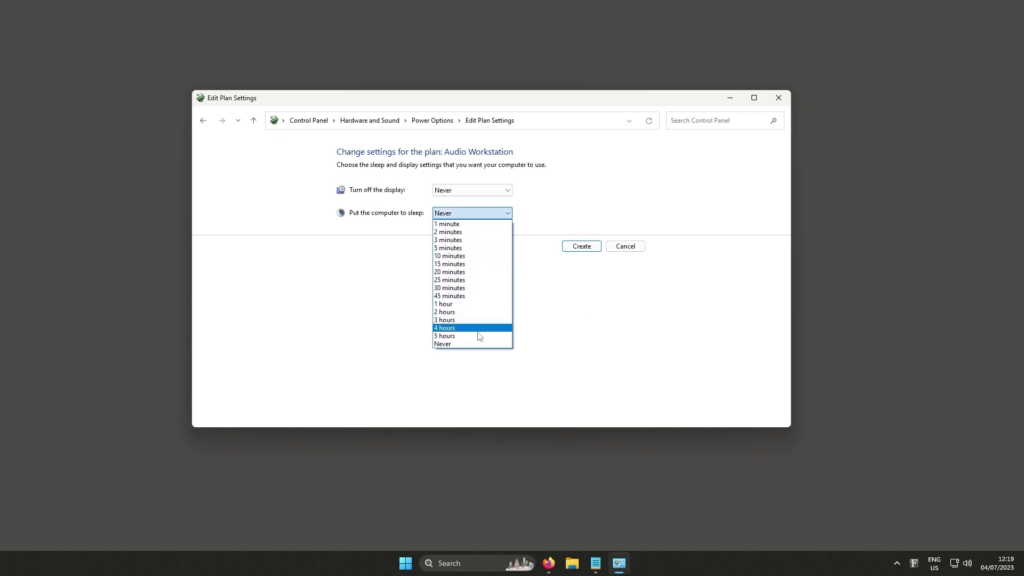
pyautogui.click(478, 346)
pyautogui.click(577, 250)
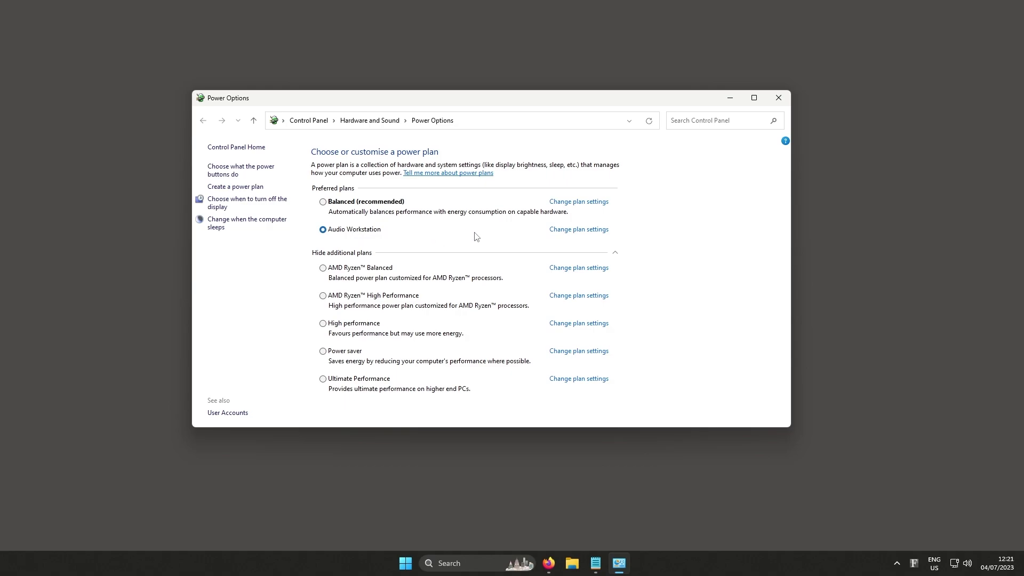
# In Audio Workstation's advanced power settings, set USB settings > USB selective suspend to Disabled
pyautogui.click(574, 231)
pyautogui.click(403, 245)
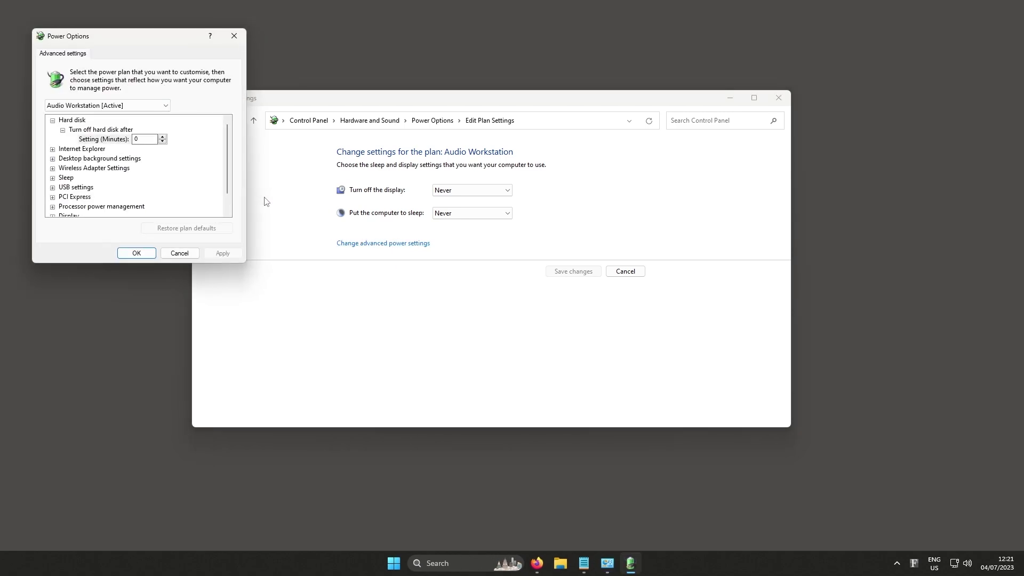
pyautogui.scroll(-1, 230, 186)
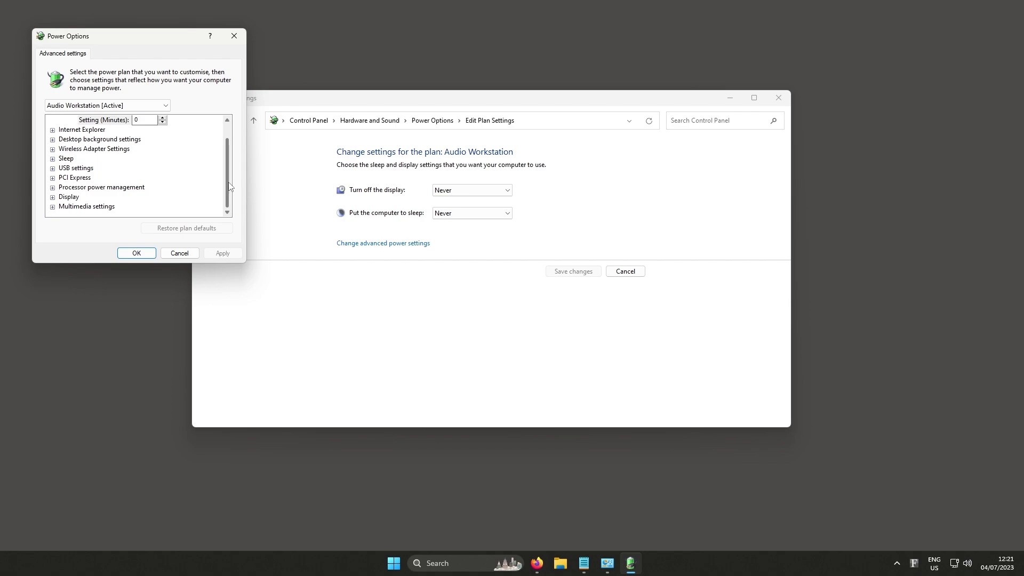
pyautogui.click(52, 168)
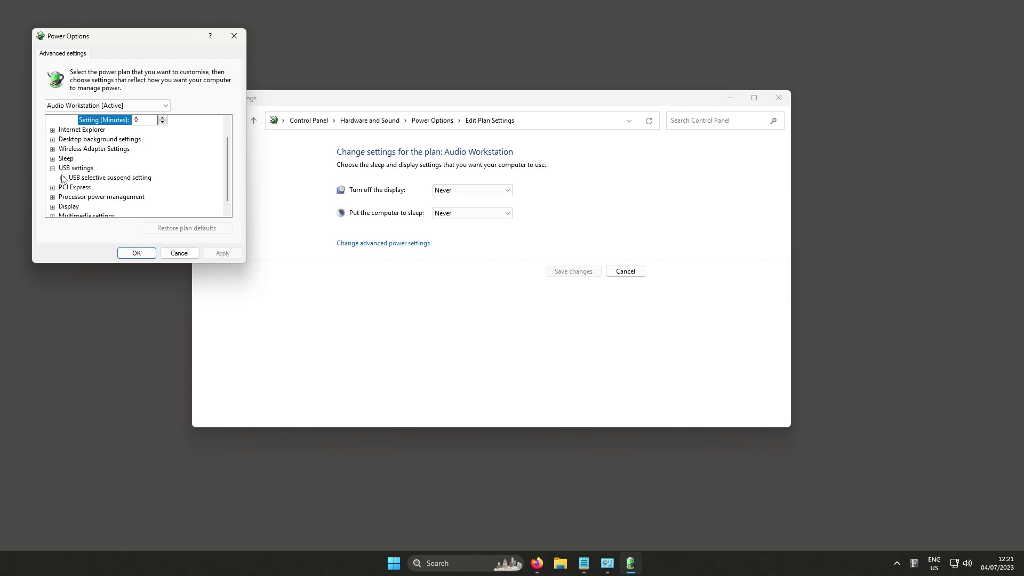
pyautogui.click(62, 178)
pyautogui.click(114, 187)
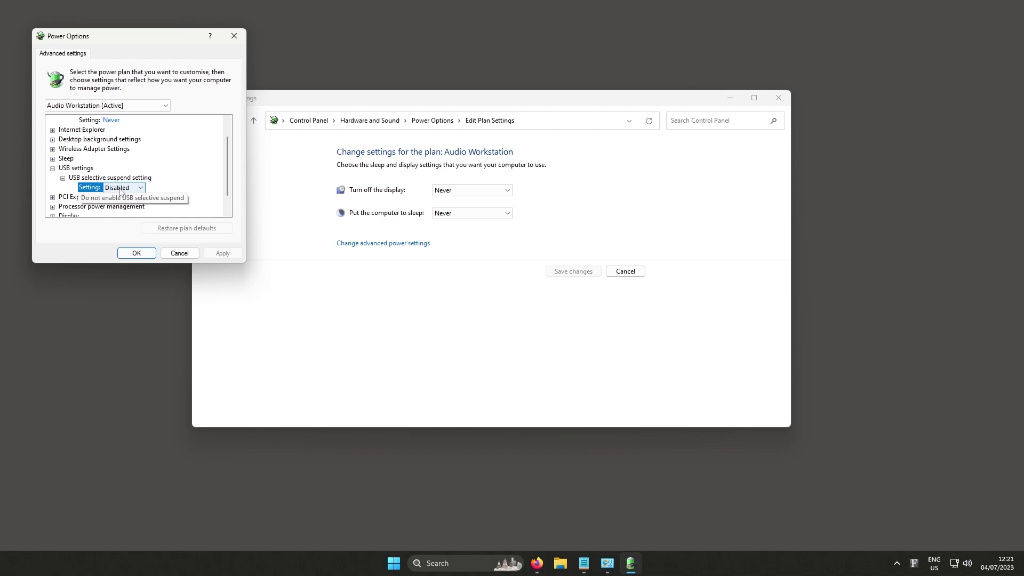
pyautogui.click(124, 188)
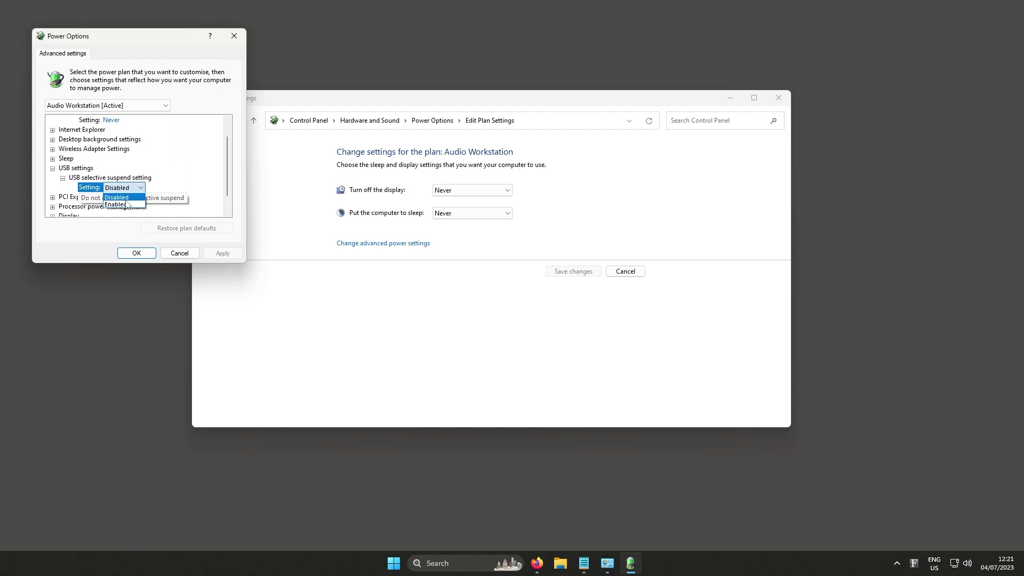
pyautogui.click(127, 198)
pyautogui.scroll(-1, 160, 199)
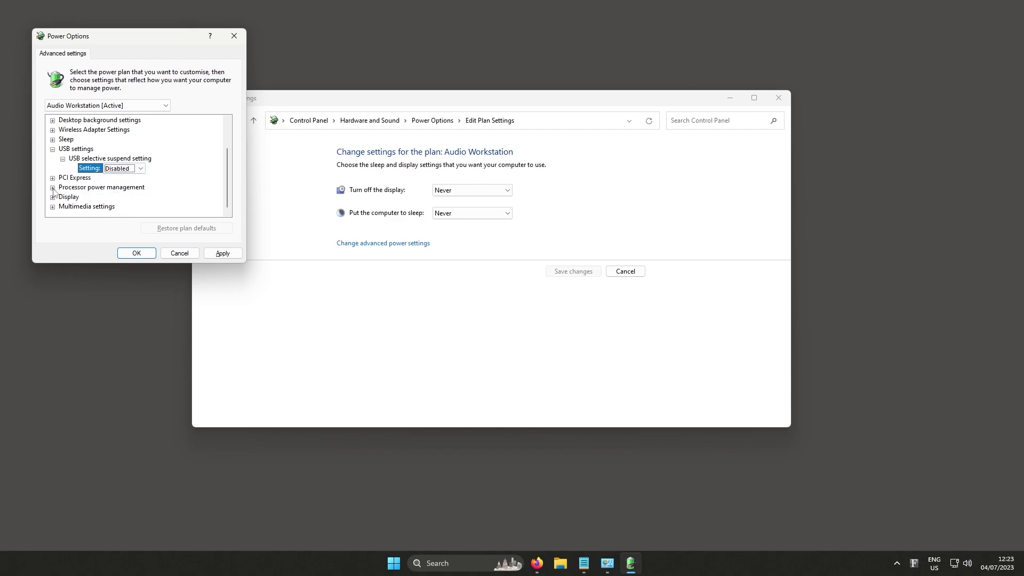
# Check that Processor power management shows 100% for both minimum and maximum processor state
pyautogui.click(53, 188)
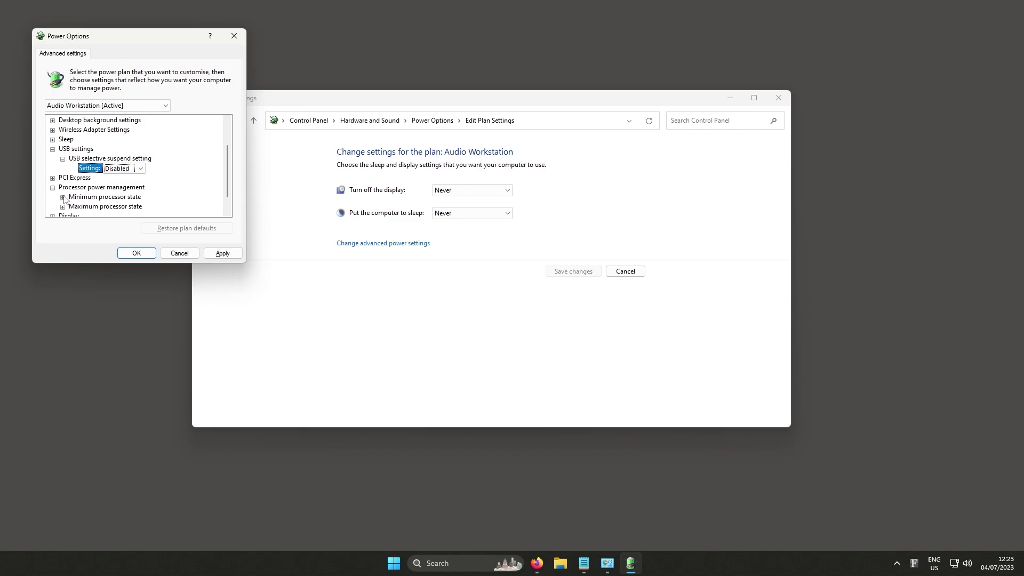
pyautogui.click(63, 197)
pyautogui.click(107, 189)
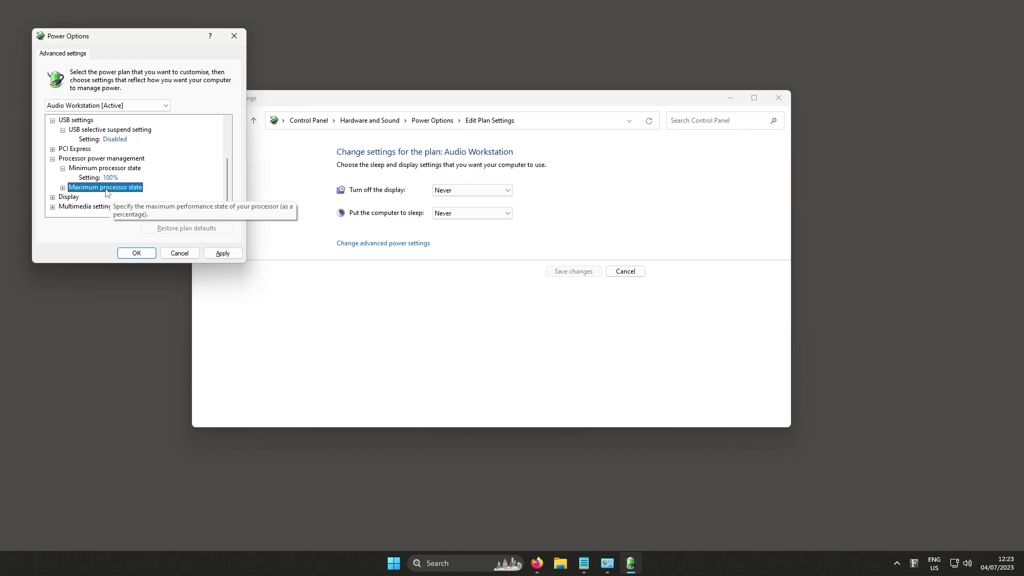
pyautogui.click(63, 188)
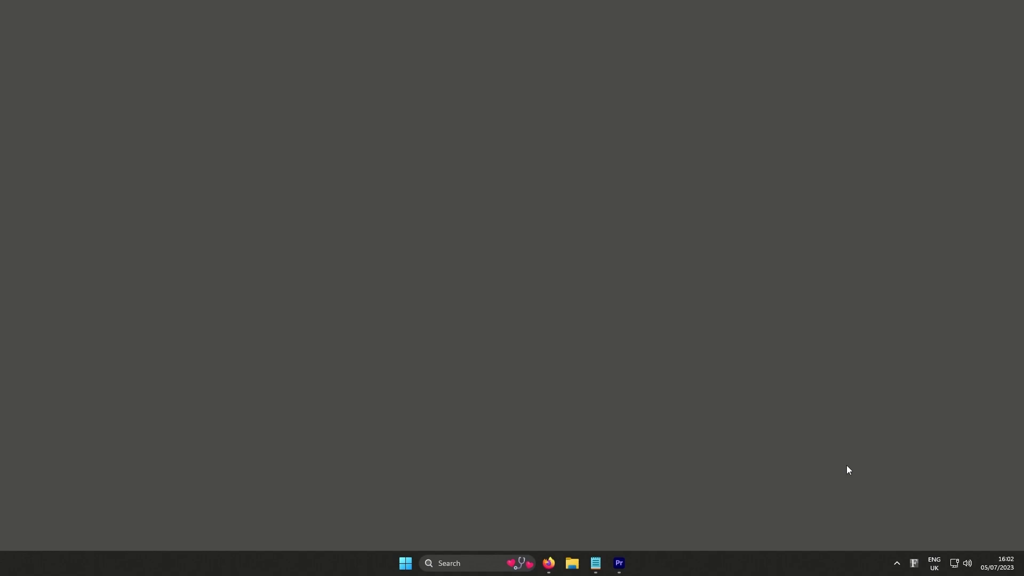
# Search Start for 'device' and launch Device Manager from the results
pyautogui.click(405, 563)
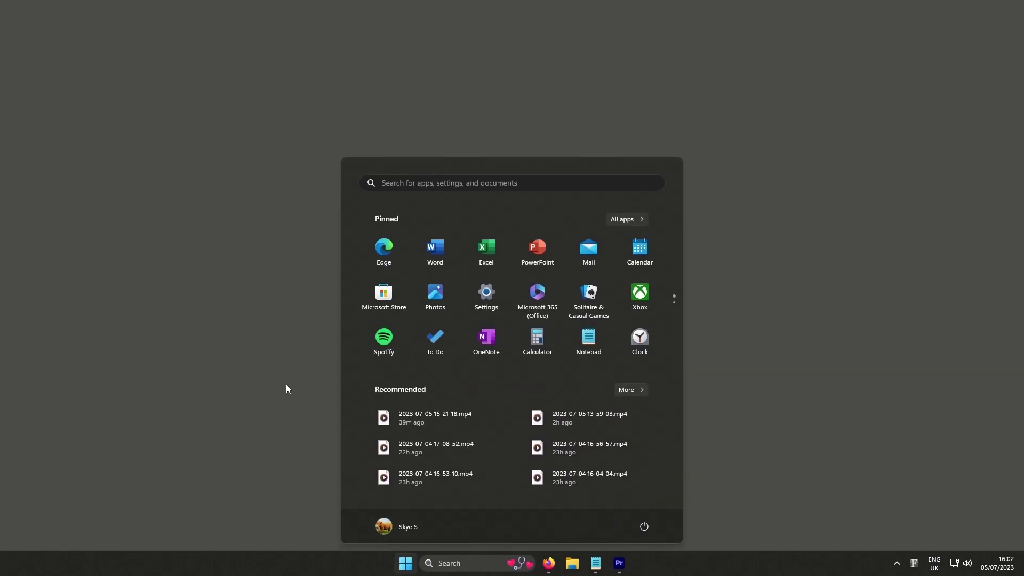
pyautogui.write('device')
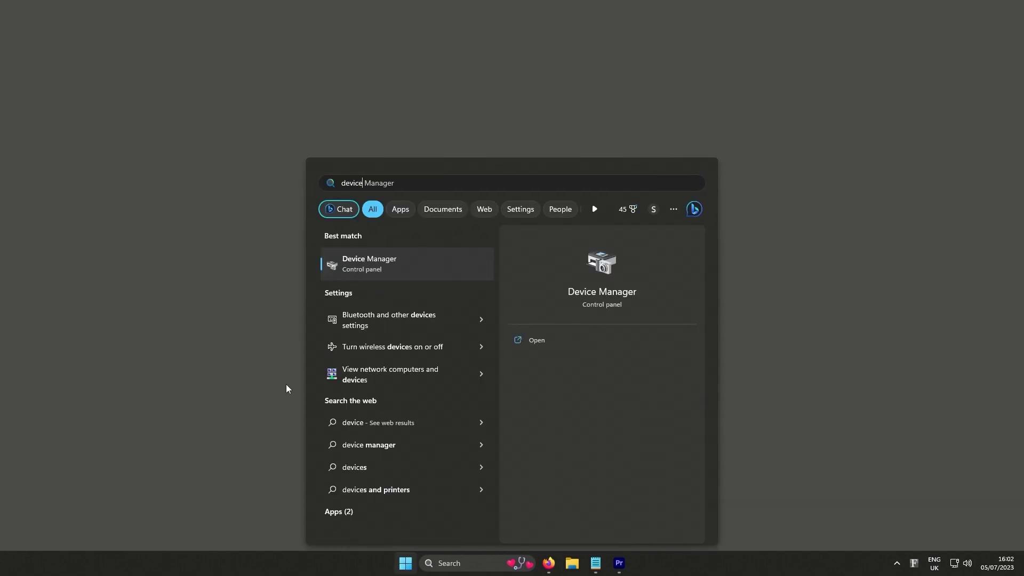
pyautogui.click(373, 265)
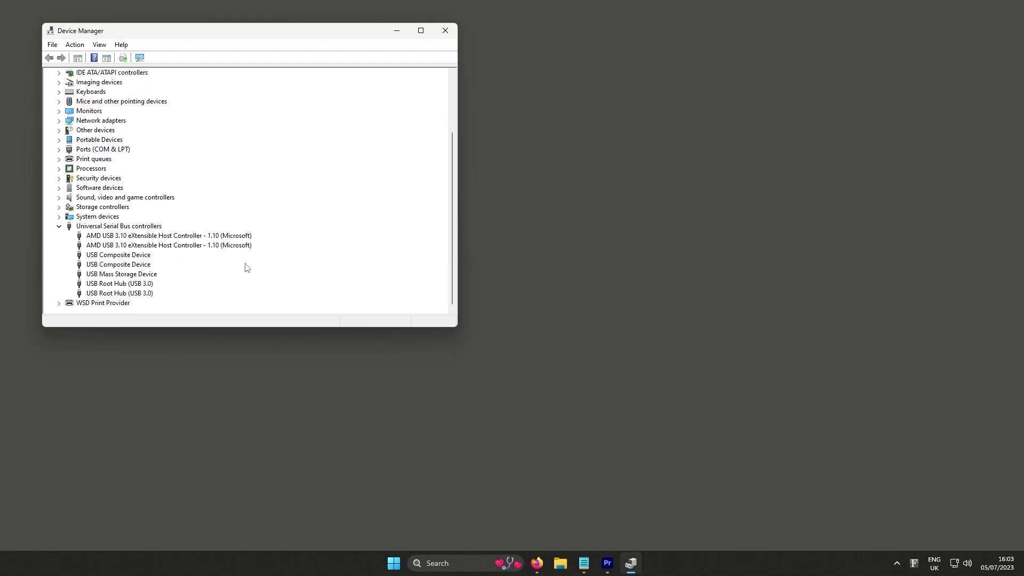
pyautogui.rightClick(215, 235)
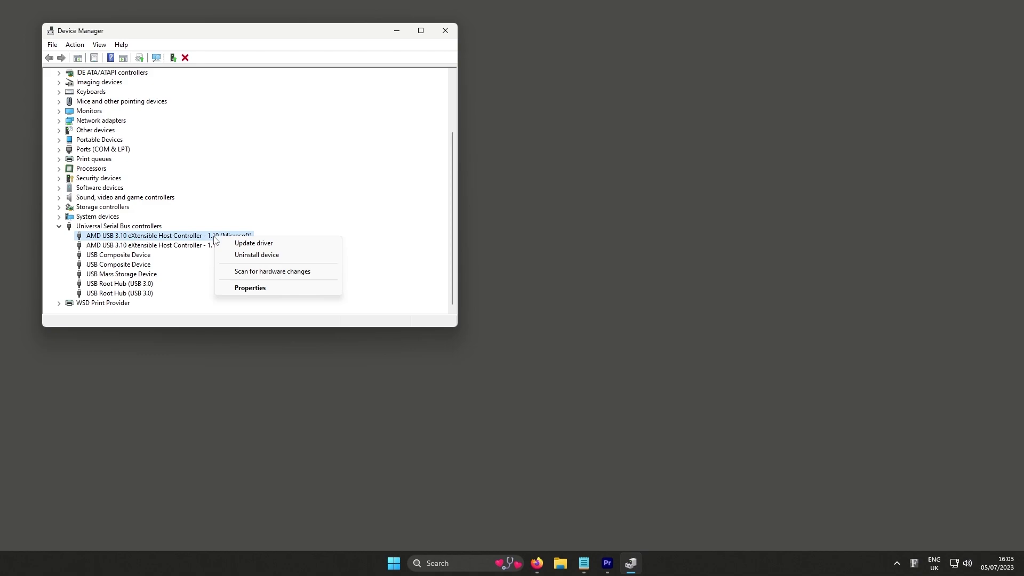
pyautogui.click(261, 287)
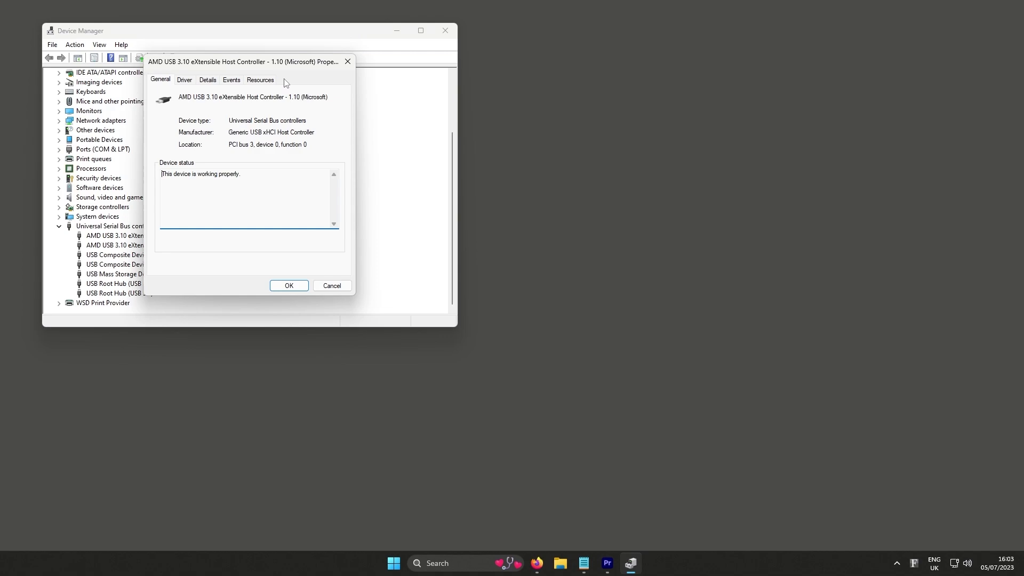
pyautogui.click(288, 283)
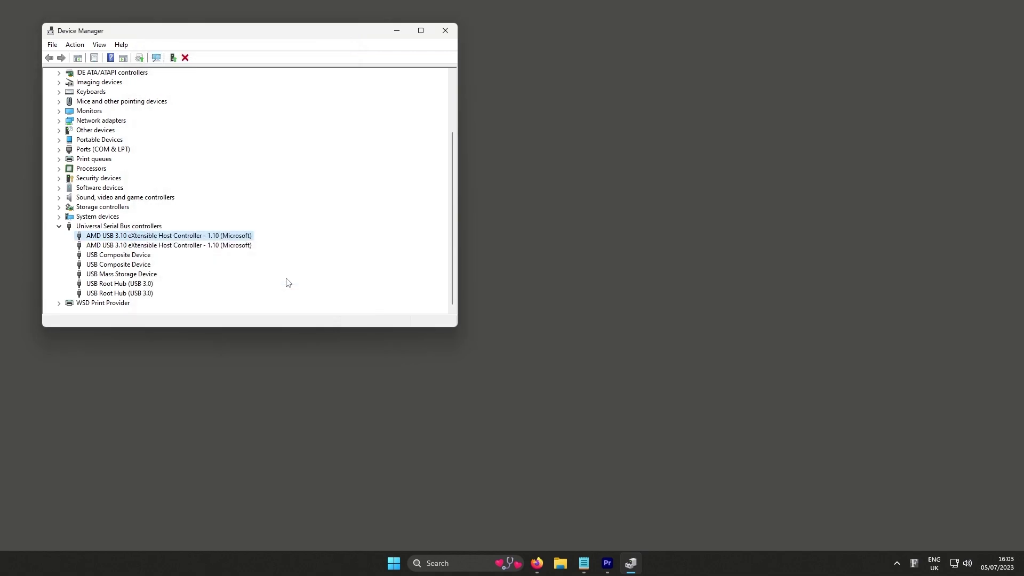
# Untick 'Allow the computer to turn off this device to save power' for USB Root Hub (USB 3.0)
pyautogui.rightClick(147, 286)
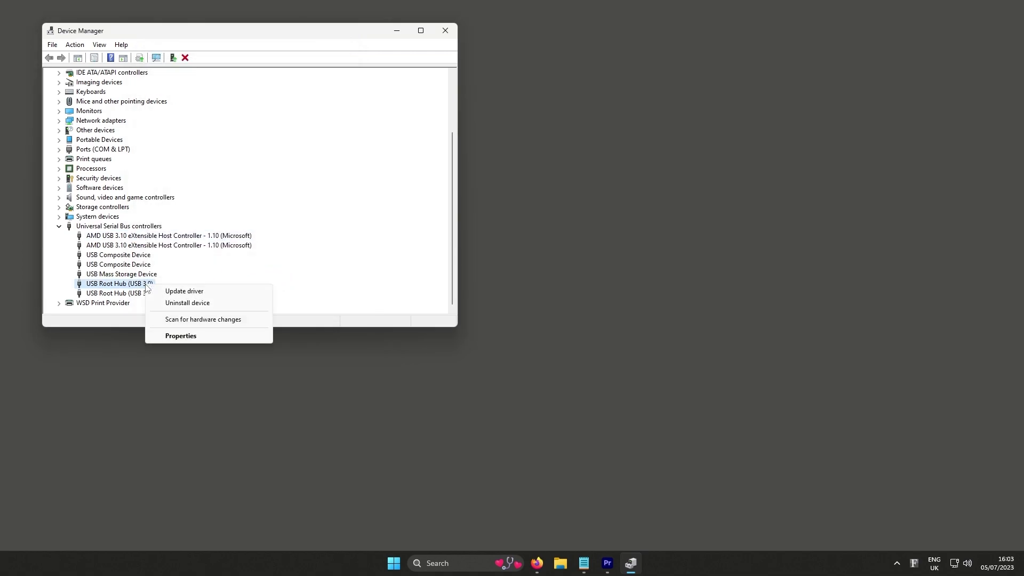
pyautogui.click(191, 338)
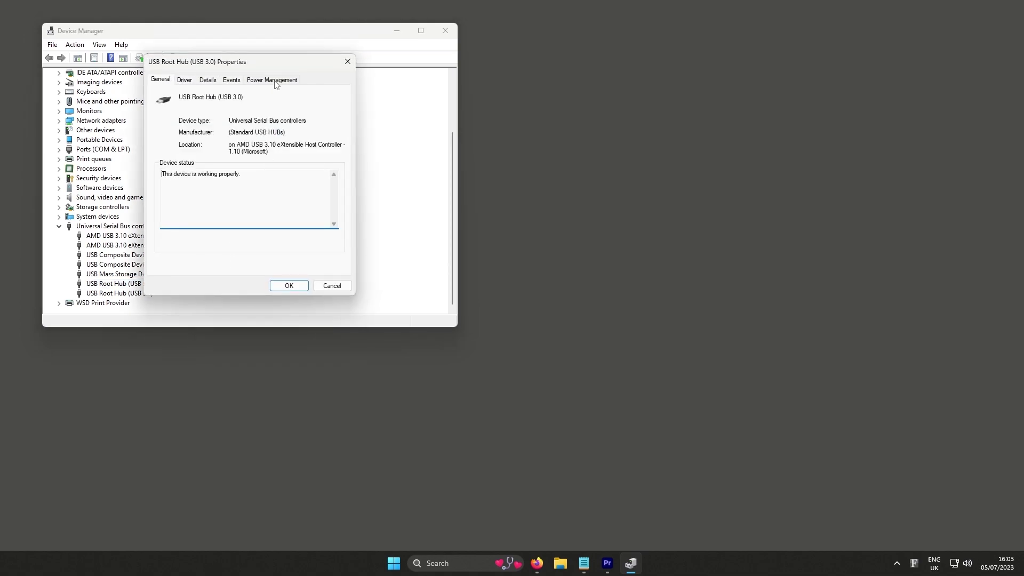
pyautogui.click(274, 81)
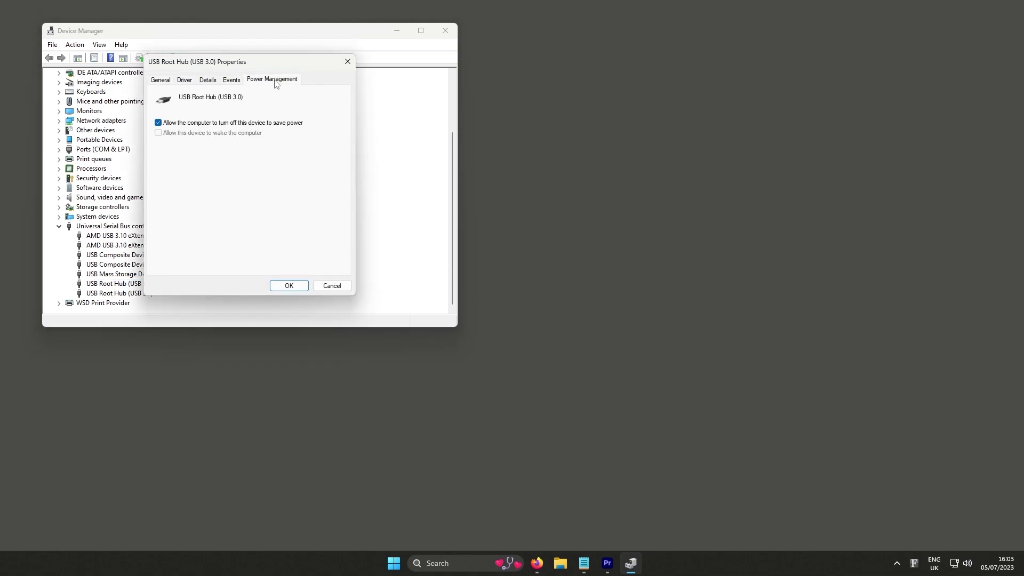
pyautogui.click(264, 126)
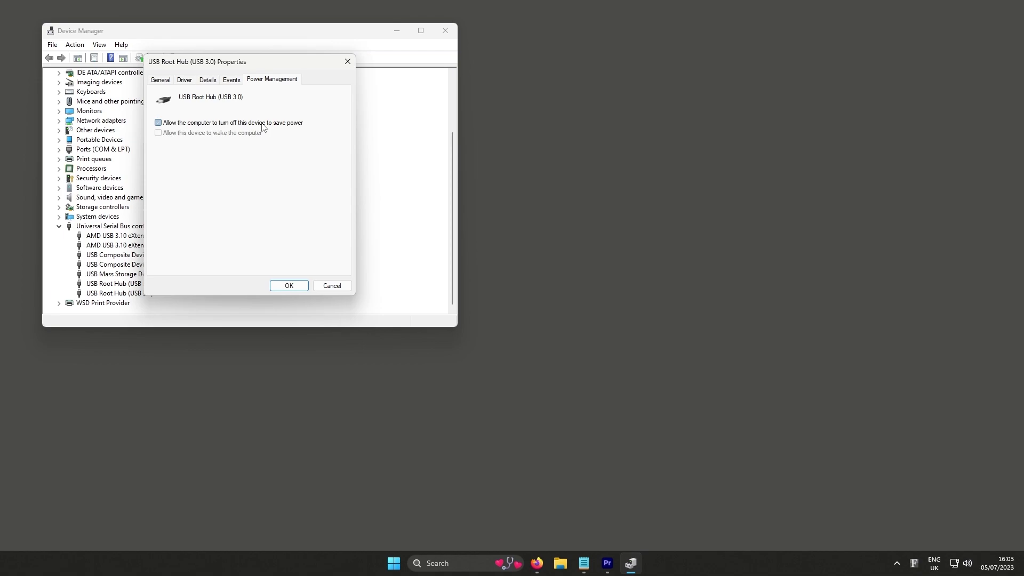
pyautogui.click(287, 288)
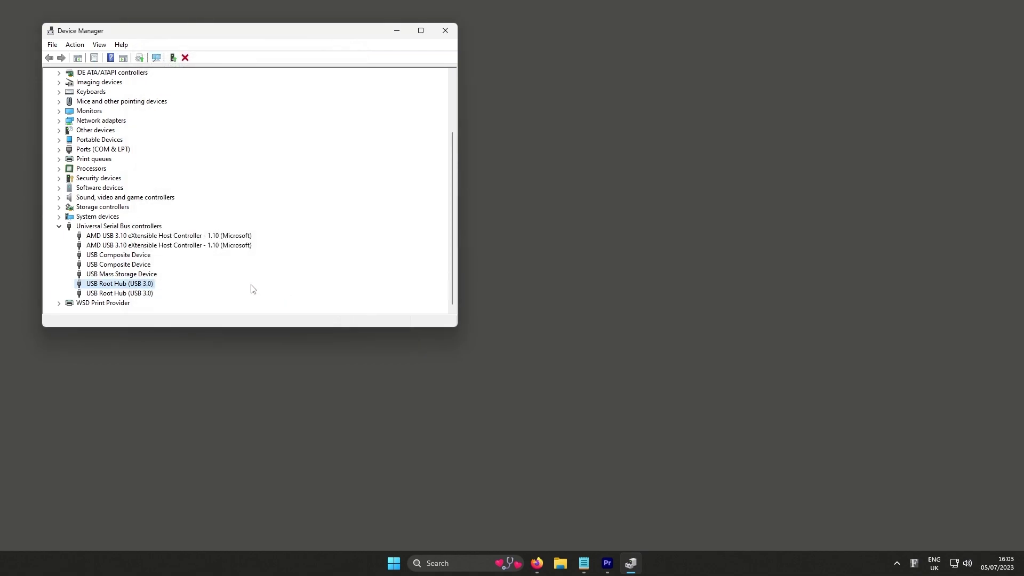
# Dismiss the USB Mass Storage Device's menu and select the second USB Composite Device
pyautogui.rightClick(129, 276)
pyautogui.press('Escape')
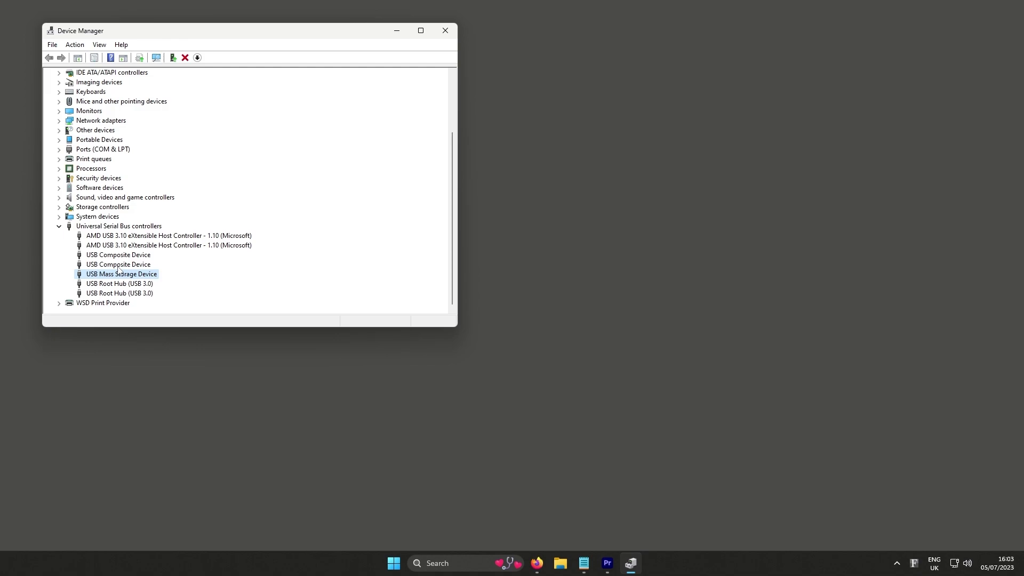
pyautogui.click(121, 265)
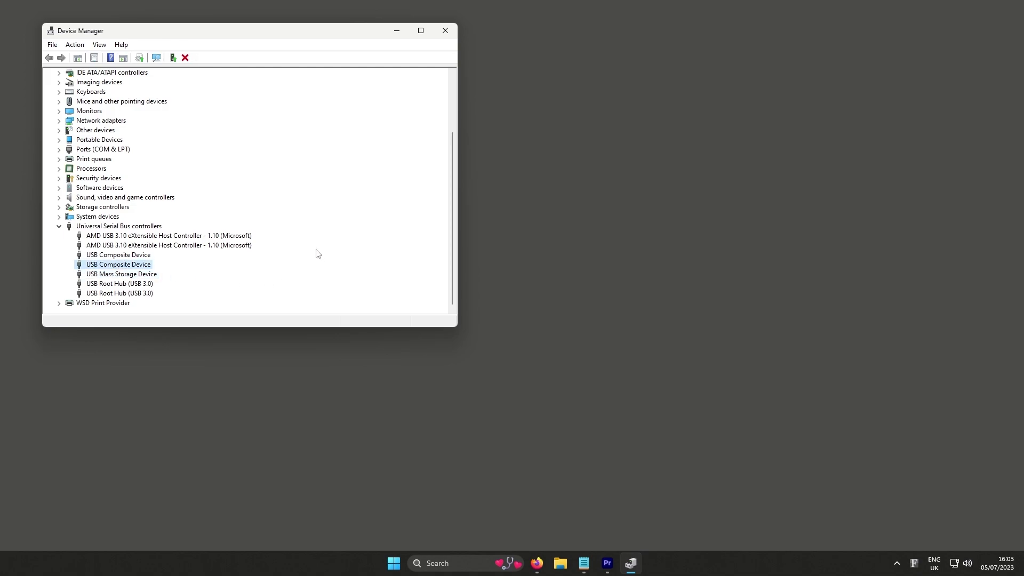